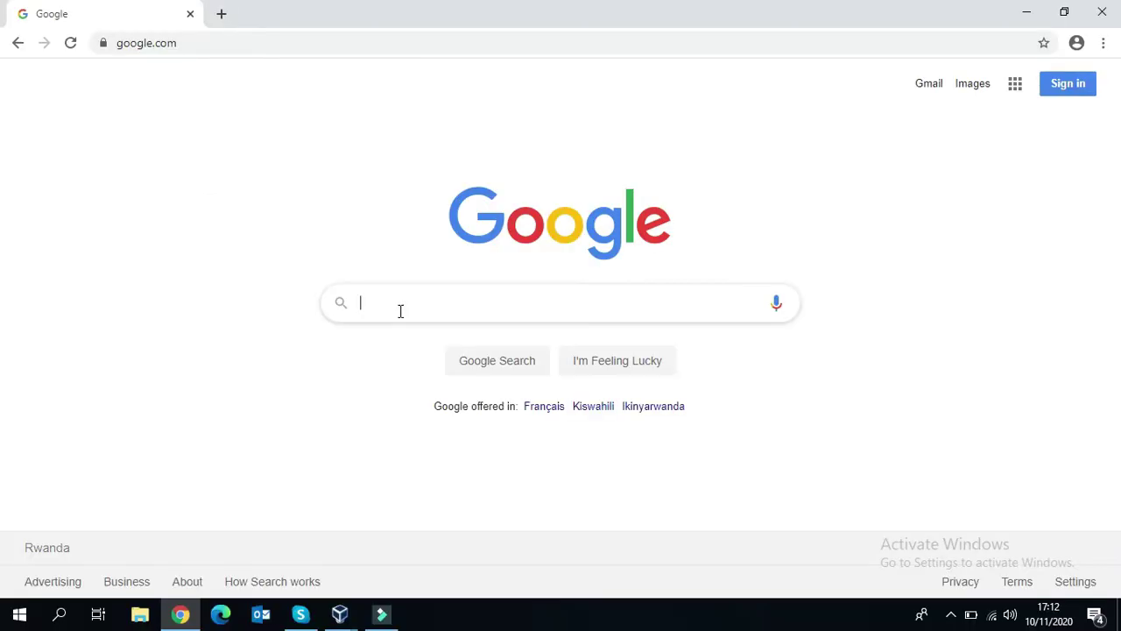
Search Google for "windows 10 download" and open Microsoft's Windows 10 download page from the results.
{"action": "left_click", "coordinate": [400, 308]}
{"action": "type", "text": "windows 1"}
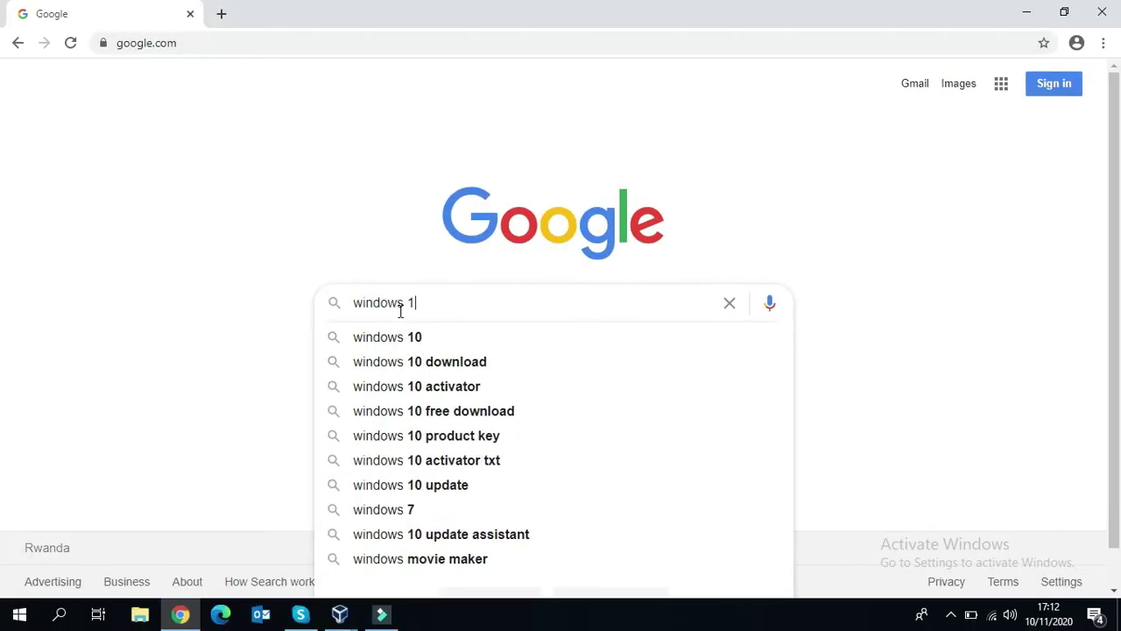
{"action": "type", "text": "0"}
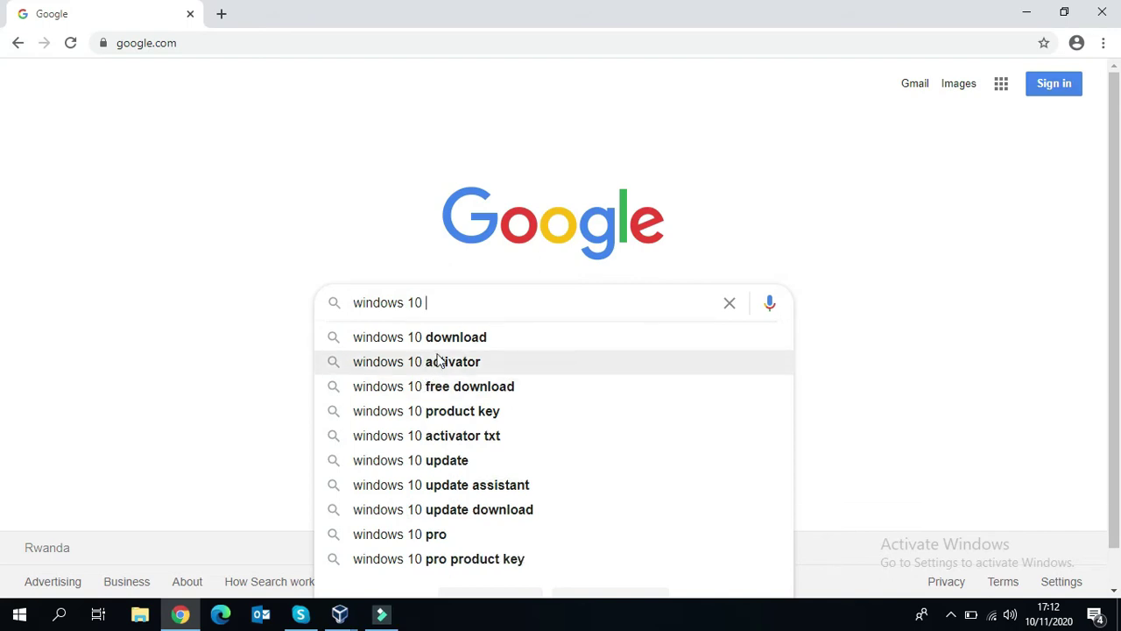
{"action": "left_click", "coordinate": [455, 338]}
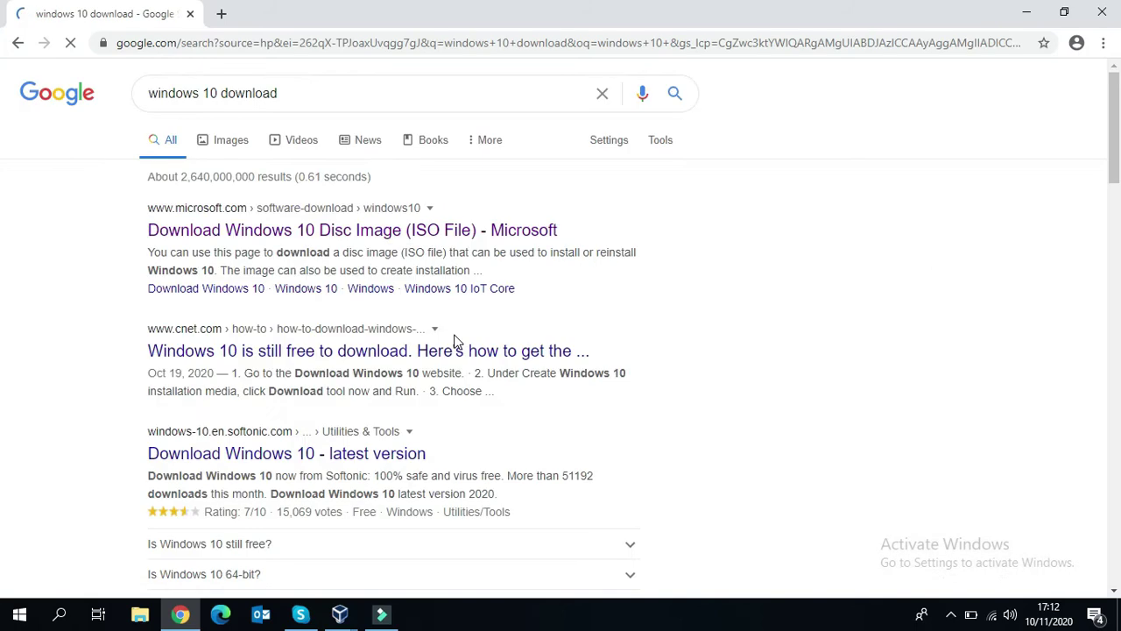
{"action": "left_click", "coordinate": [271, 233]}
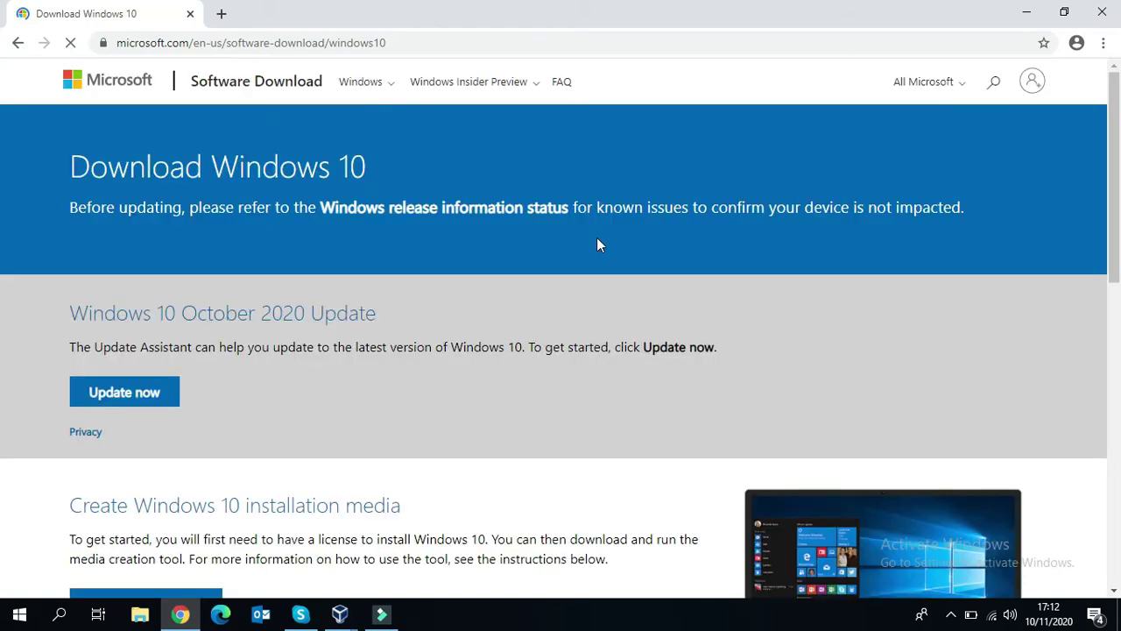
Download the media creation tool from the Create Windows 10 installation media section.
{"action": "left_click_drag", "start_coordinate": [1116, 155], "coordinate": [1109, 225]}
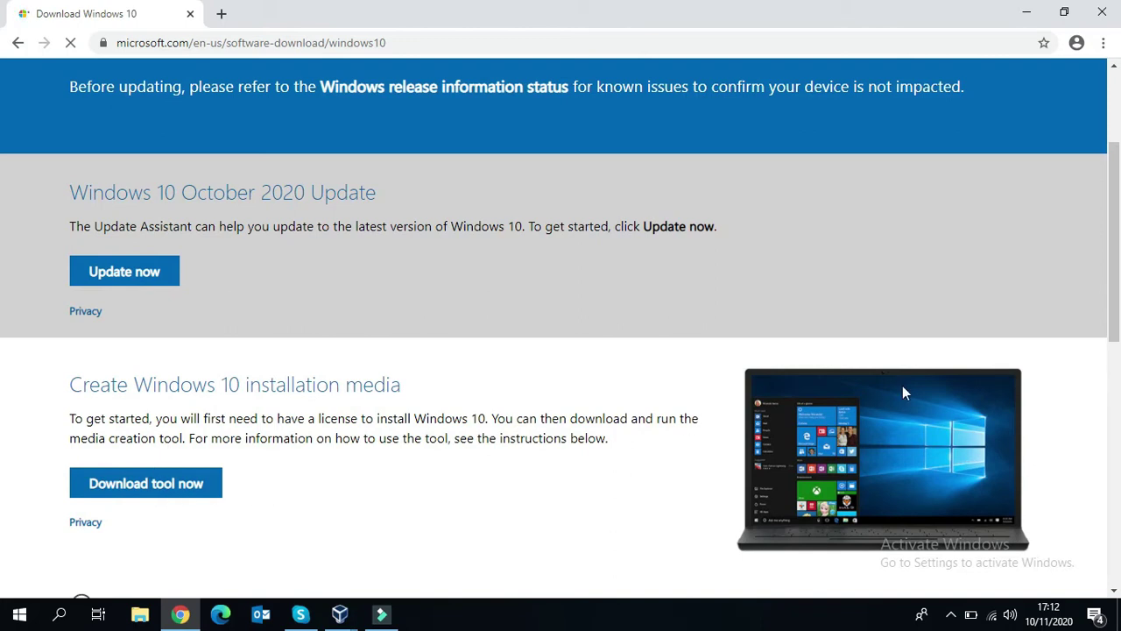
{"action": "left_click_drag", "start_coordinate": [1110, 171], "coordinate": [1110, 219]}
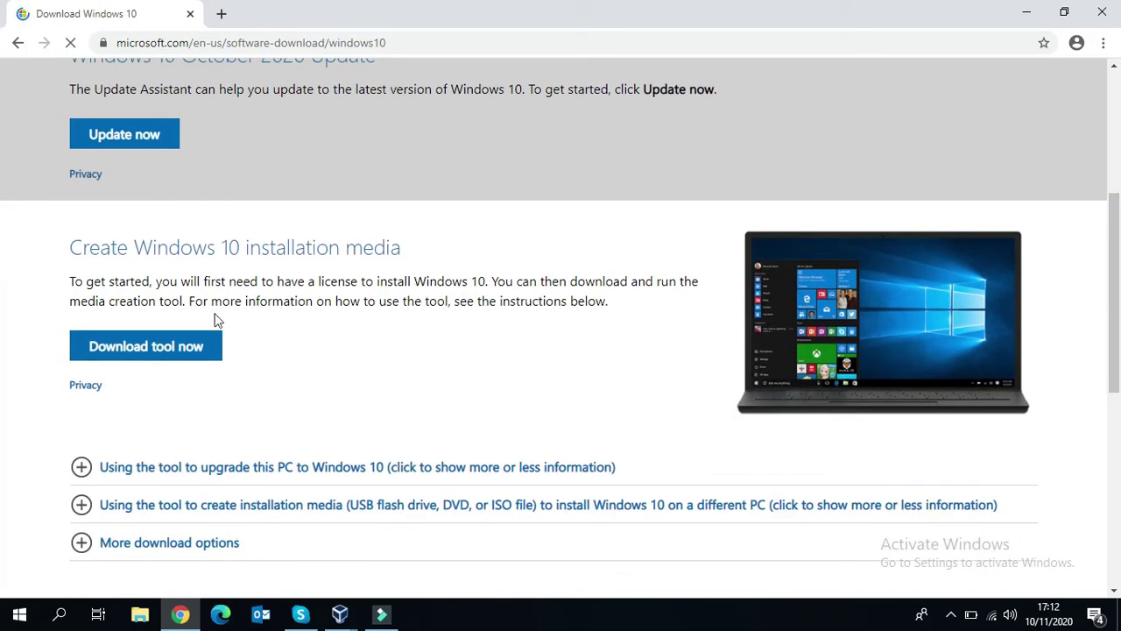
{"action": "left_click", "coordinate": [169, 348]}
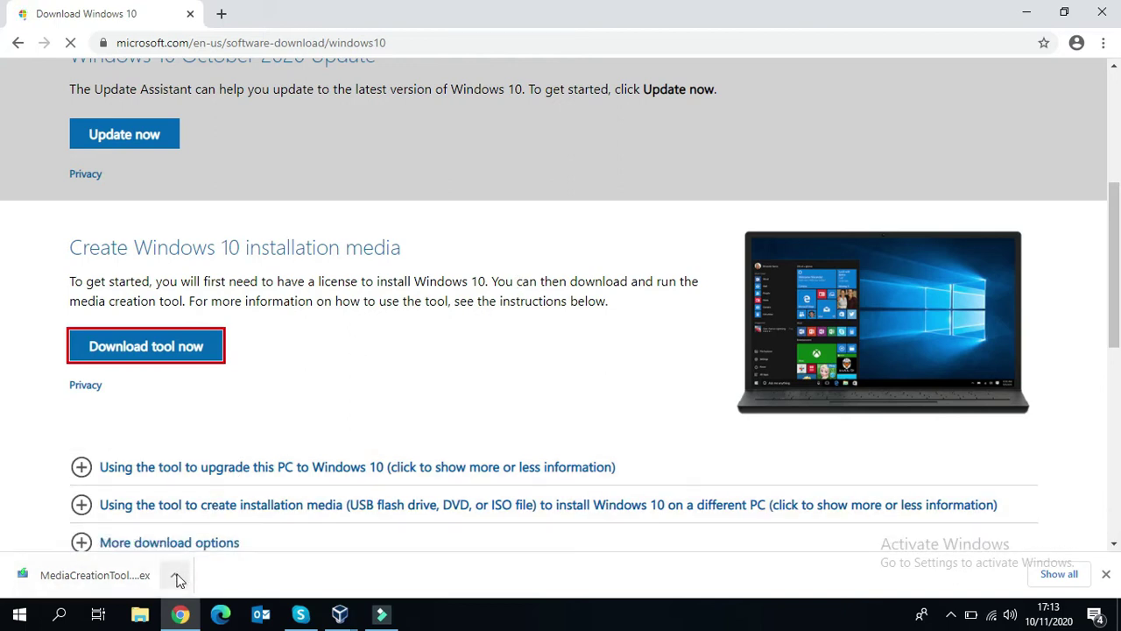
Show the downloaded tool in its folder and launch MediaCreationTool20H2.
{"action": "left_click", "coordinate": [178, 580]}
{"action": "left_click", "coordinate": [213, 522]}
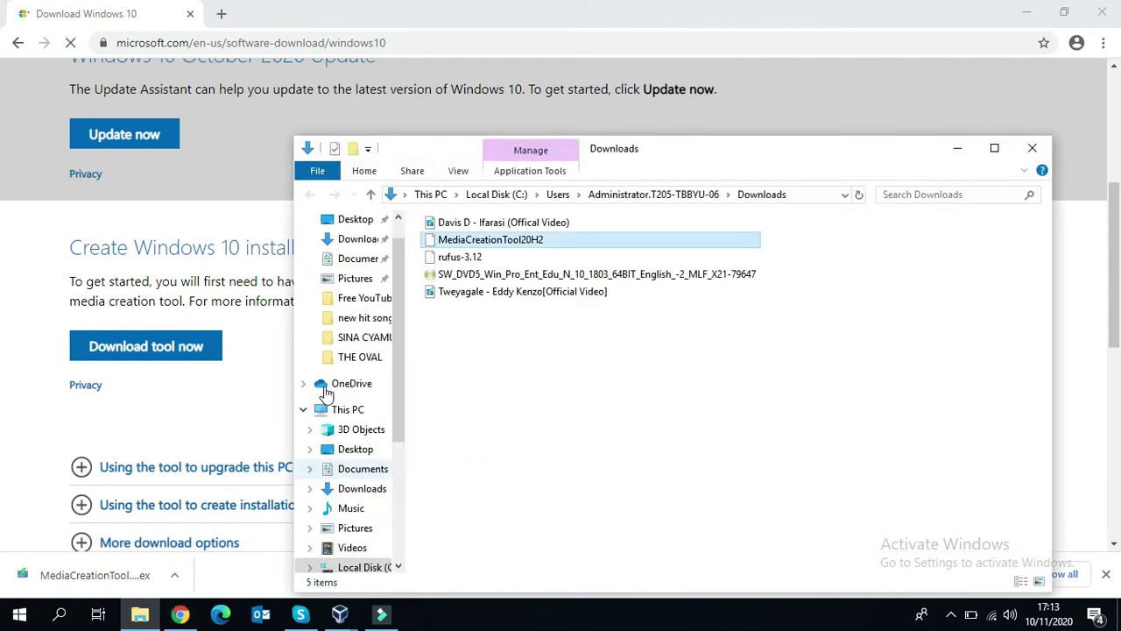
{"action": "double_click", "coordinate": [464, 240]}
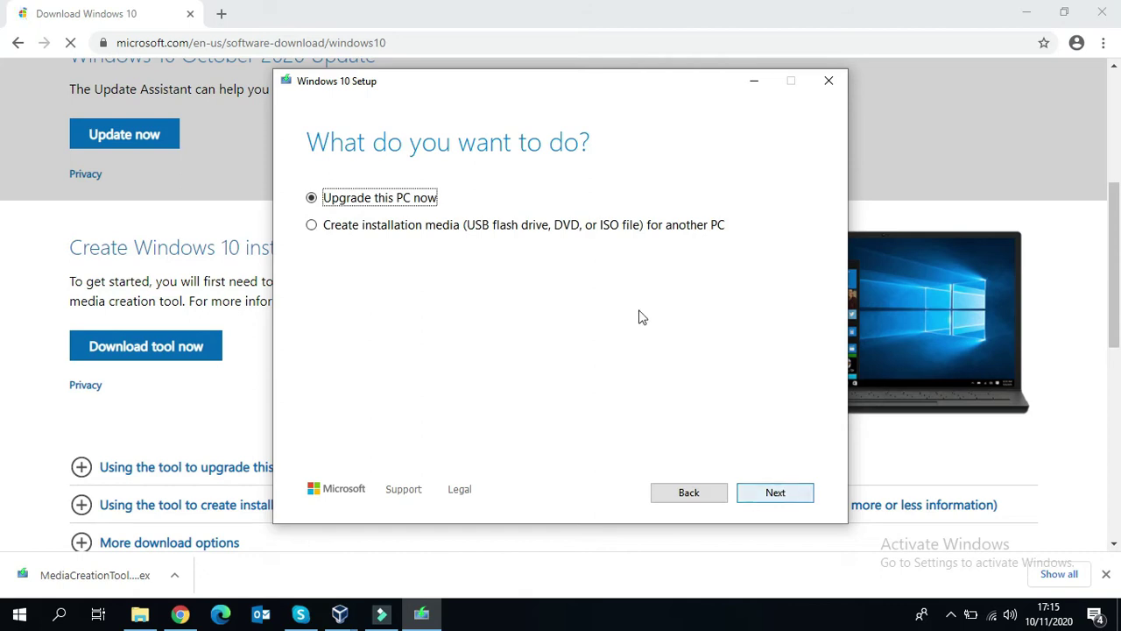
Configure the setup to create an ISO file for another PC, accepting English (United States), Windows 10 and 64-bit (x64).
{"action": "left_click", "coordinate": [330, 228]}
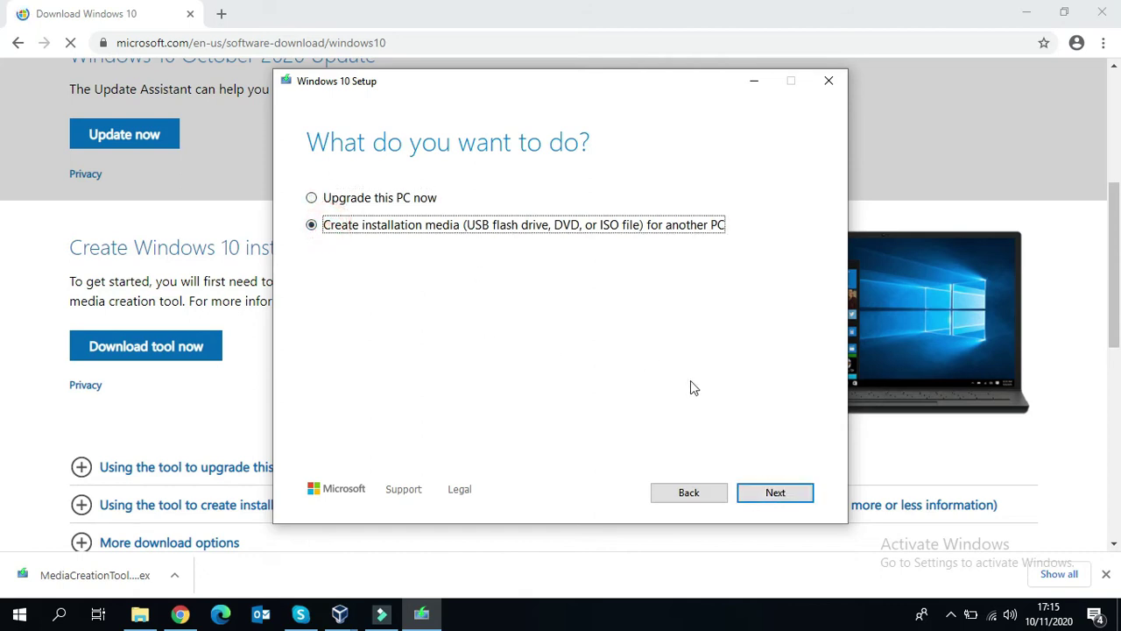
{"action": "left_click", "coordinate": [785, 492]}
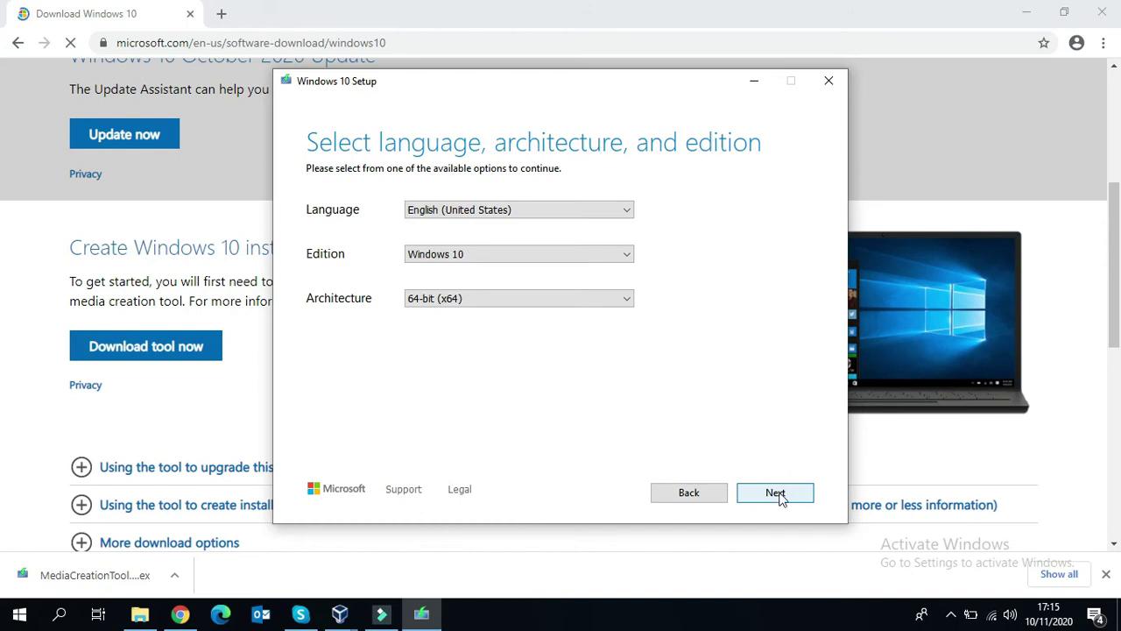
{"action": "left_click", "coordinate": [784, 494]}
{"action": "left_click", "coordinate": [325, 253]}
{"action": "left_click", "coordinate": [788, 494]}
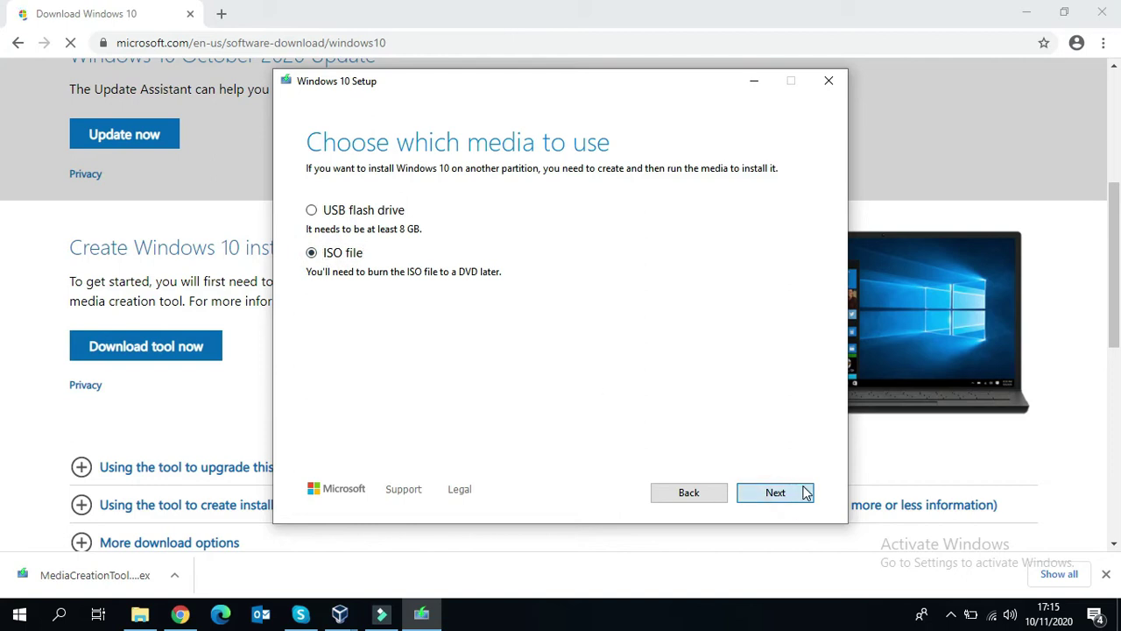
{"action": "left_click", "coordinate": [806, 492]}
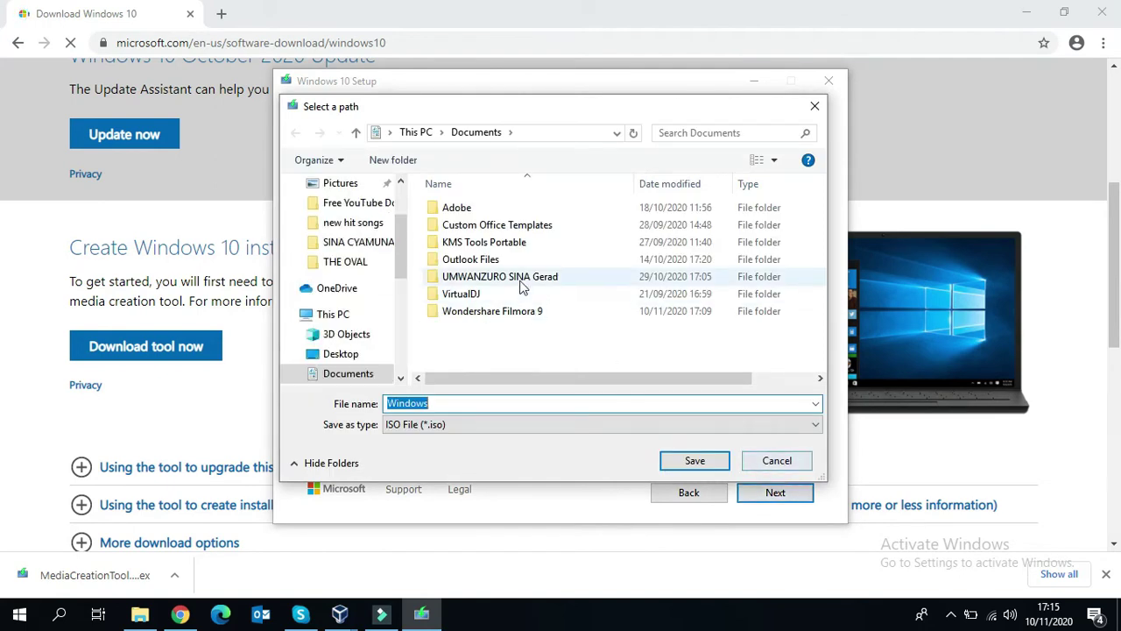
Save the ISO file in the Downloads folder under the name "Windows 10".
{"action": "left_click_drag", "start_coordinate": [403, 263], "coordinate": [405, 227]}
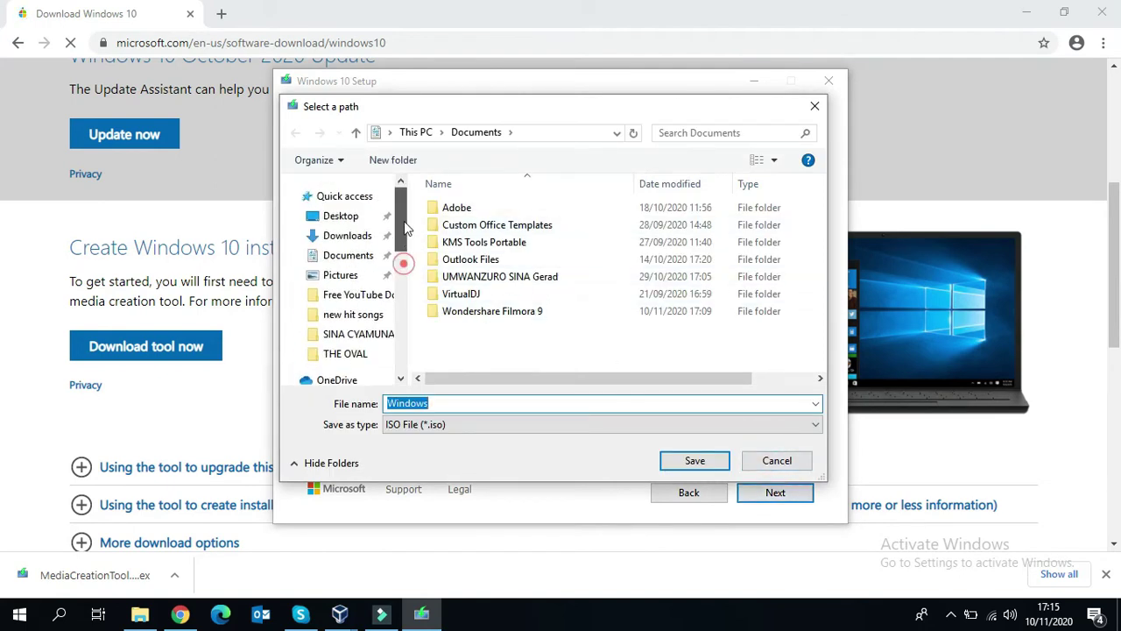
{"action": "left_click", "coordinate": [354, 236]}
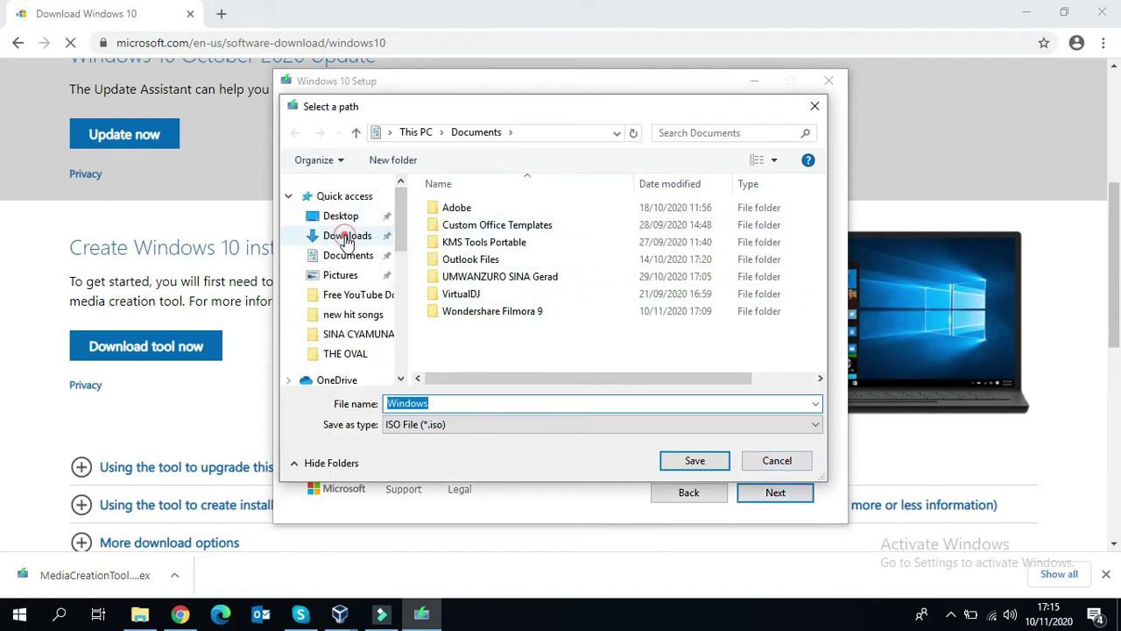
{"action": "double_click", "coordinate": [478, 404]}
{"action": "left_click", "coordinate": [478, 403]}
{"action": "type", "text": "10"}
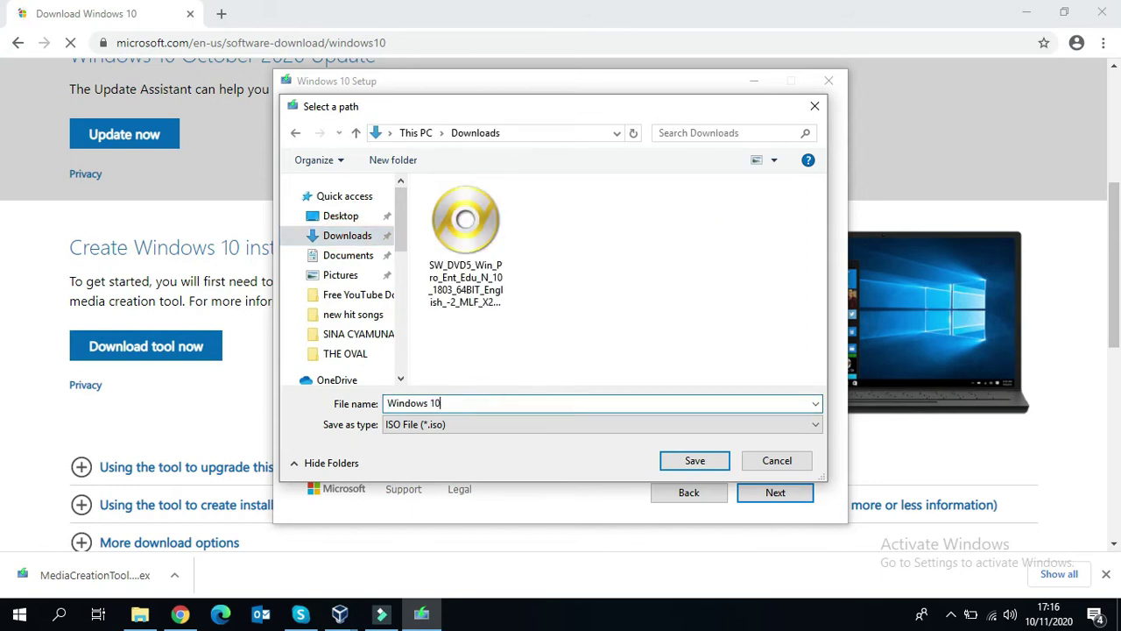
{"action": "left_click", "coordinate": [680, 460]}
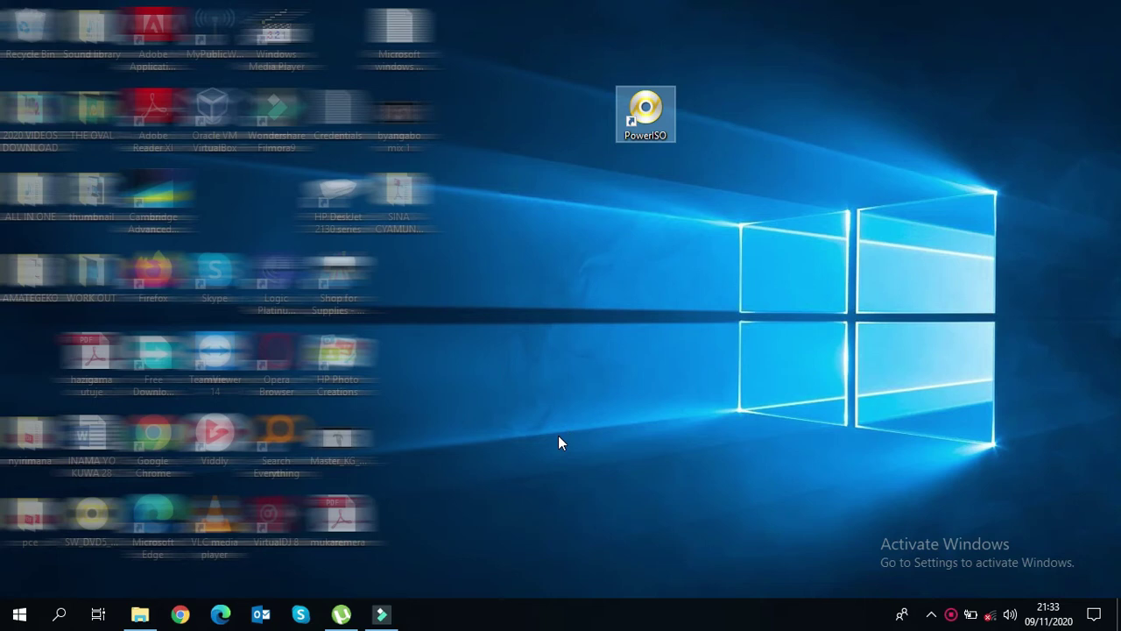
Run PowerISO from the desktop as administrator and continue with the unregistered version.
{"action": "left_click", "coordinate": [577, 293]}
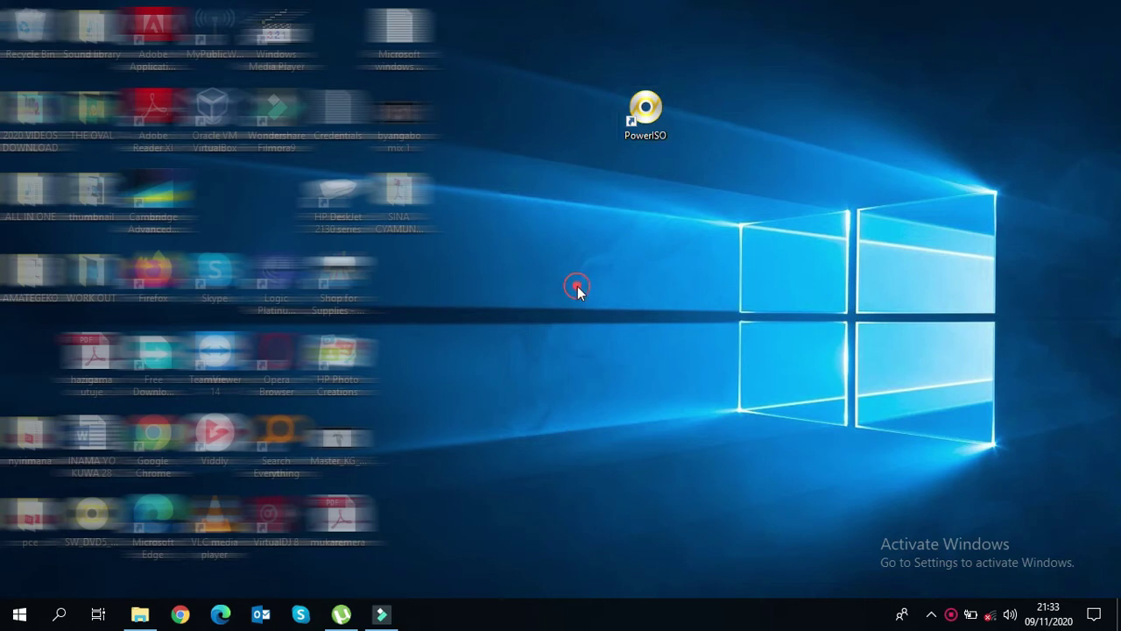
{"action": "right_click", "coordinate": [642, 129]}
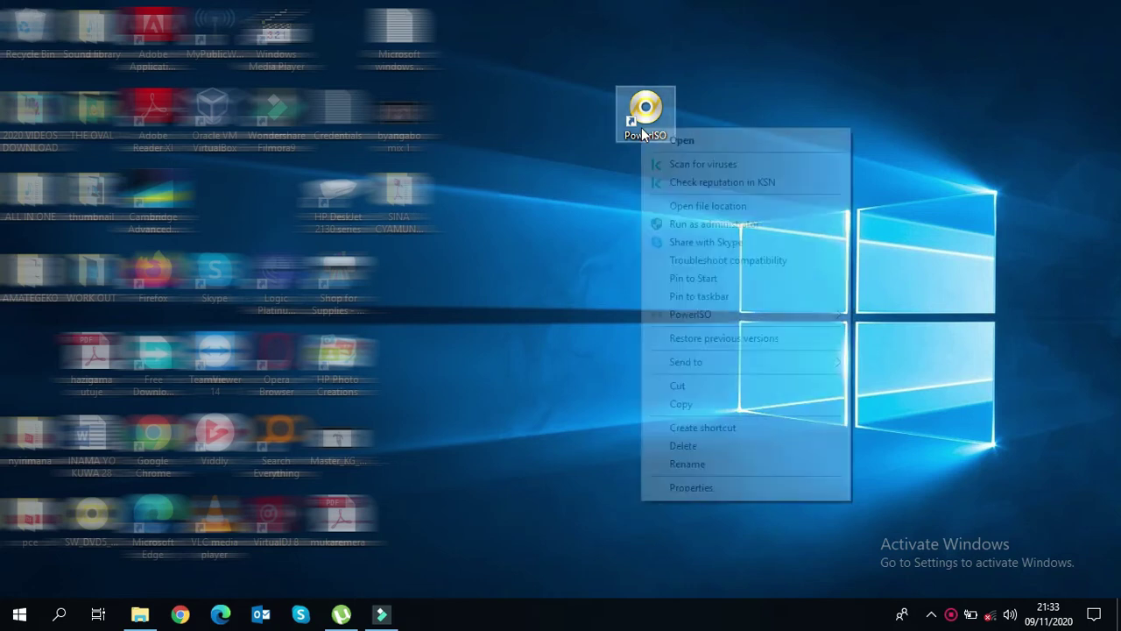
{"action": "left_click", "coordinate": [684, 225]}
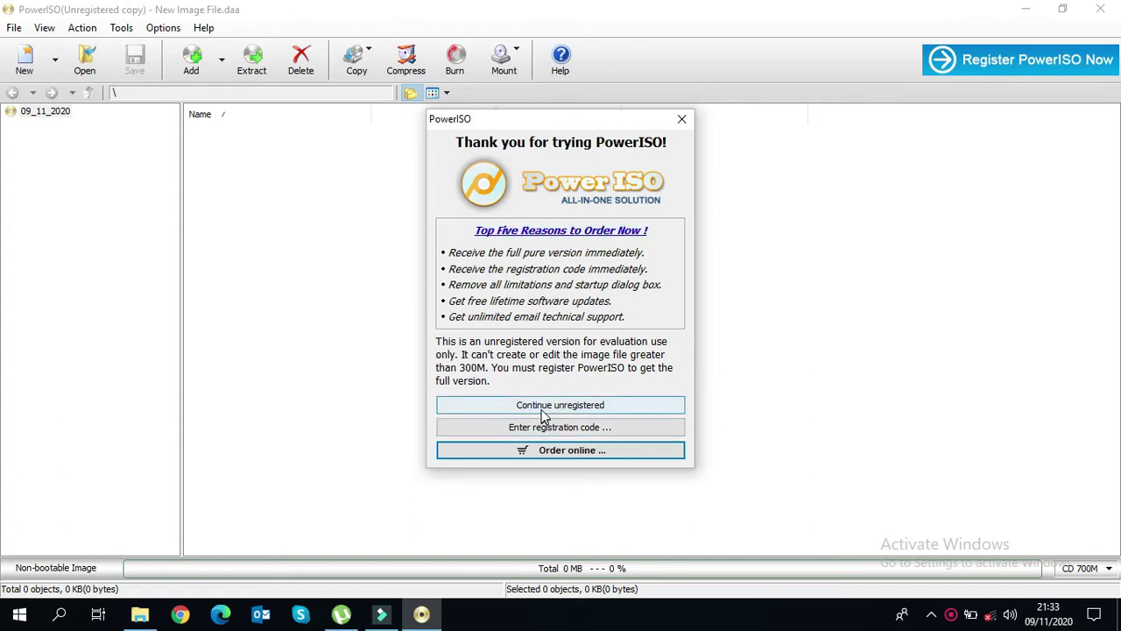
{"action": "left_click", "coordinate": [546, 407]}
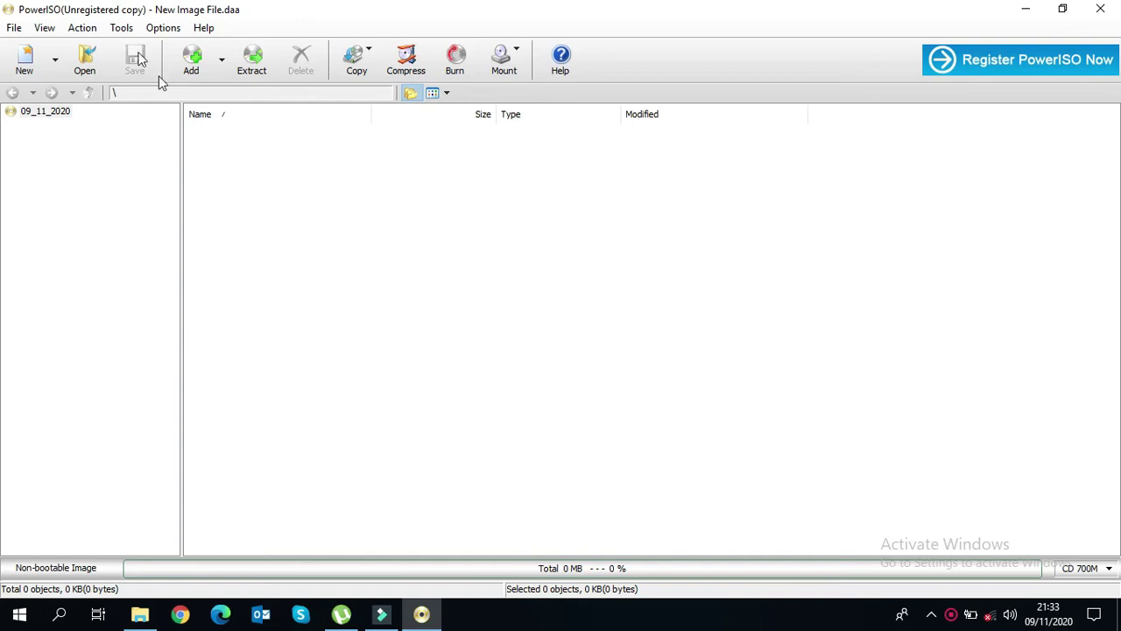
Open the Create bootable USB drive tool and check the file system options, keeping Automatic.
{"action": "left_click", "coordinate": [123, 28]}
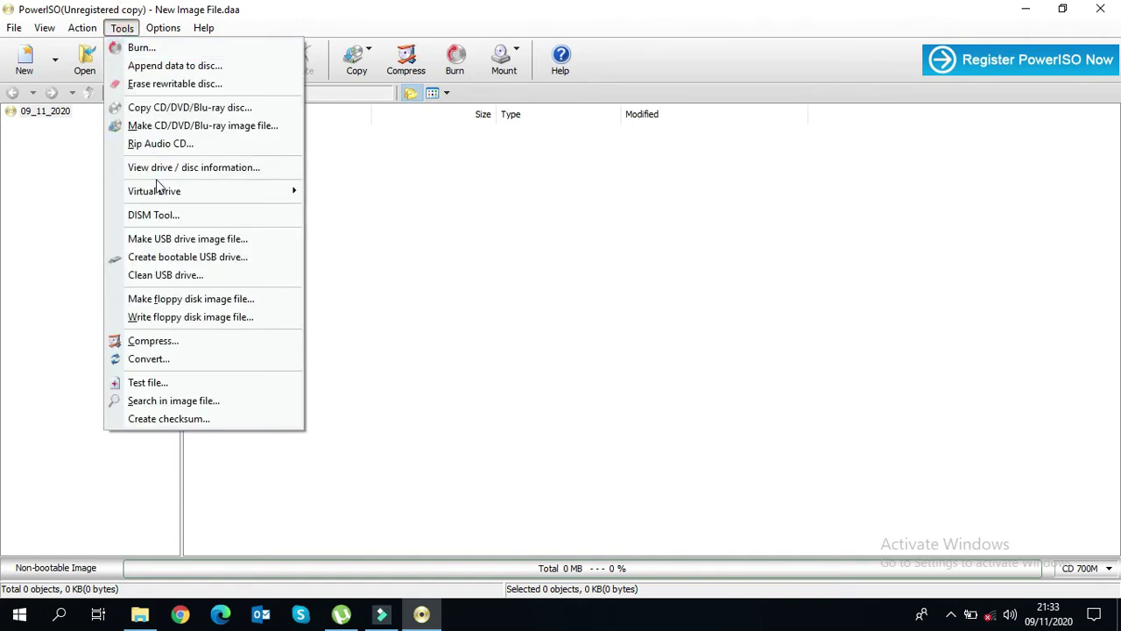
{"action": "left_click", "coordinate": [174, 258]}
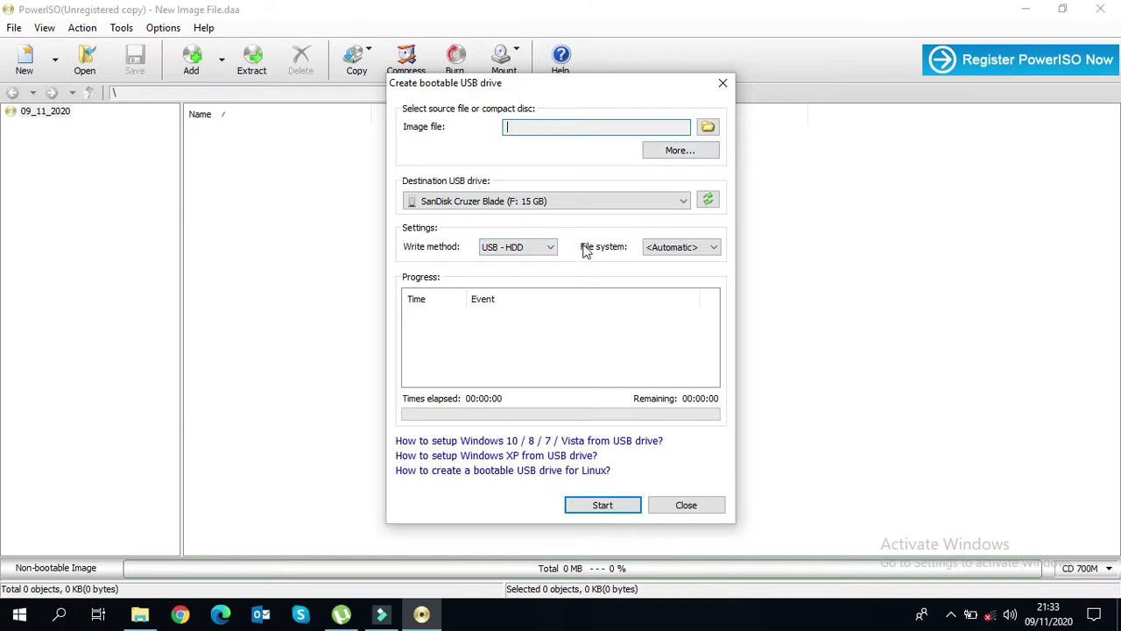
{"action": "left_click", "coordinate": [714, 248]}
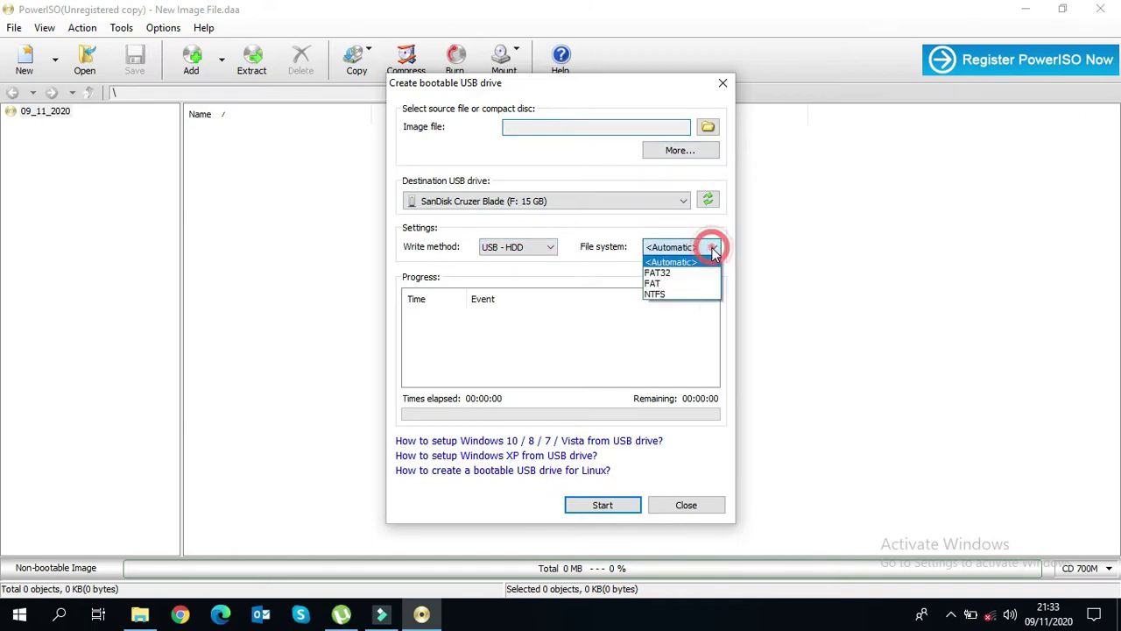
{"action": "left_click", "coordinate": [587, 222]}
Load SW_DVD5_Win_Pro_Ent_Edu_N_10_1803_64BIT_English_-2_MLF_X21-79647 from the Downloads folder as the source image file.
{"action": "left_click", "coordinate": [708, 127]}
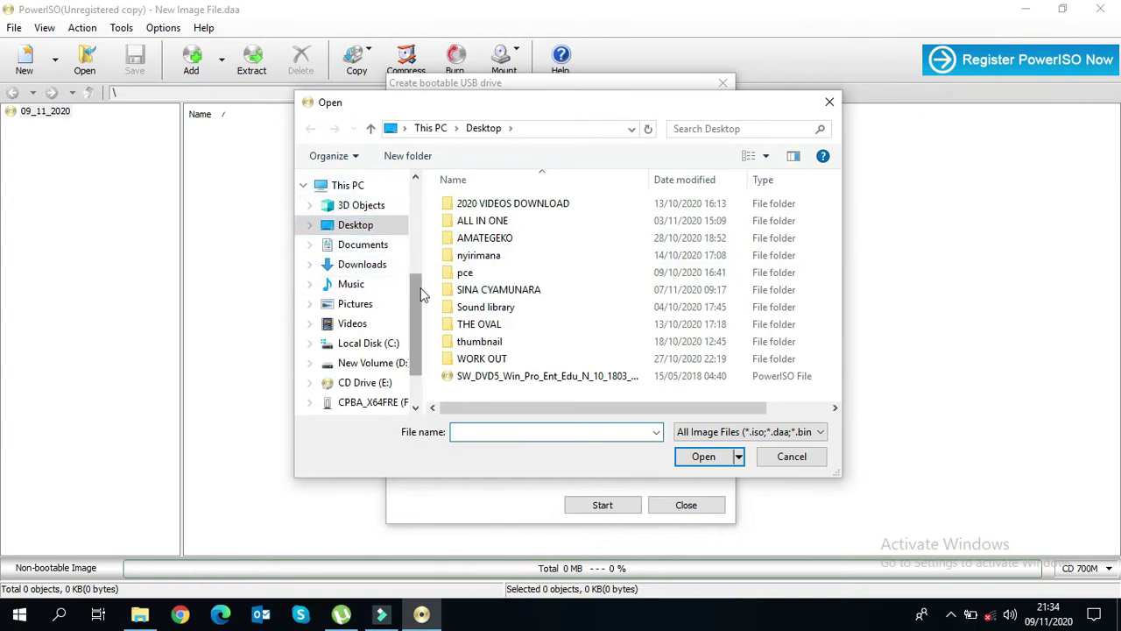
{"action": "left_click_drag", "start_coordinate": [420, 287], "coordinate": [417, 203]}
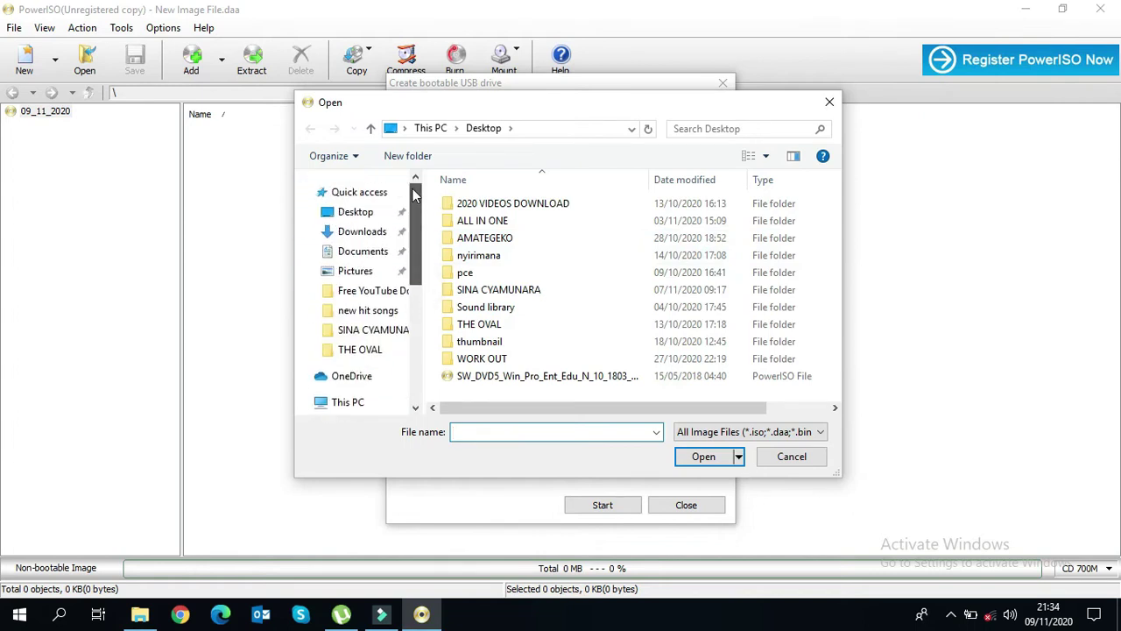
{"action": "left_click", "coordinate": [372, 233]}
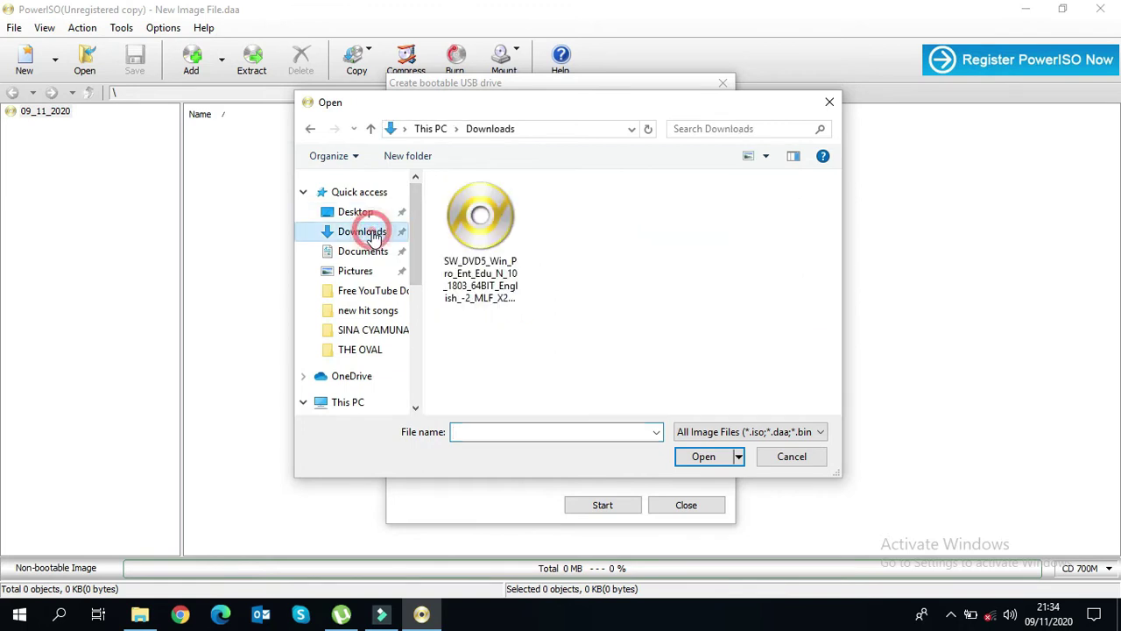
{"action": "left_click", "coordinate": [484, 237]}
{"action": "left_click", "coordinate": [714, 454]}
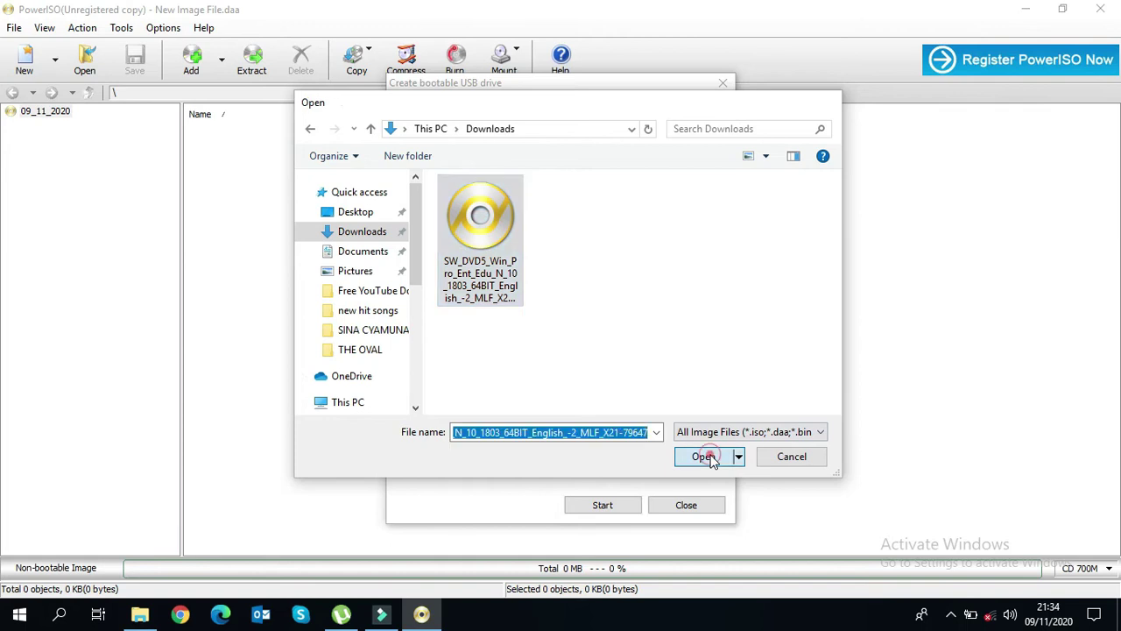
Start writing the image to the SanDisk Cruzer Blade drive and agree to overwrite all its data.
{"action": "left_click", "coordinate": [602, 504]}
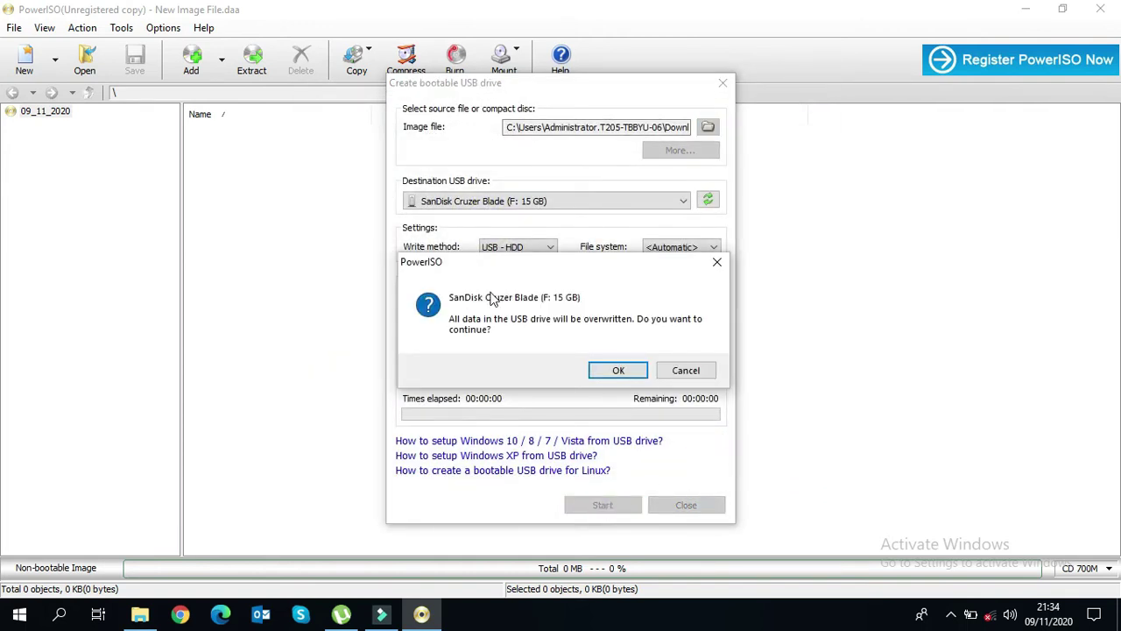
{"action": "left_click_drag", "start_coordinate": [489, 268], "coordinate": [332, 252]}
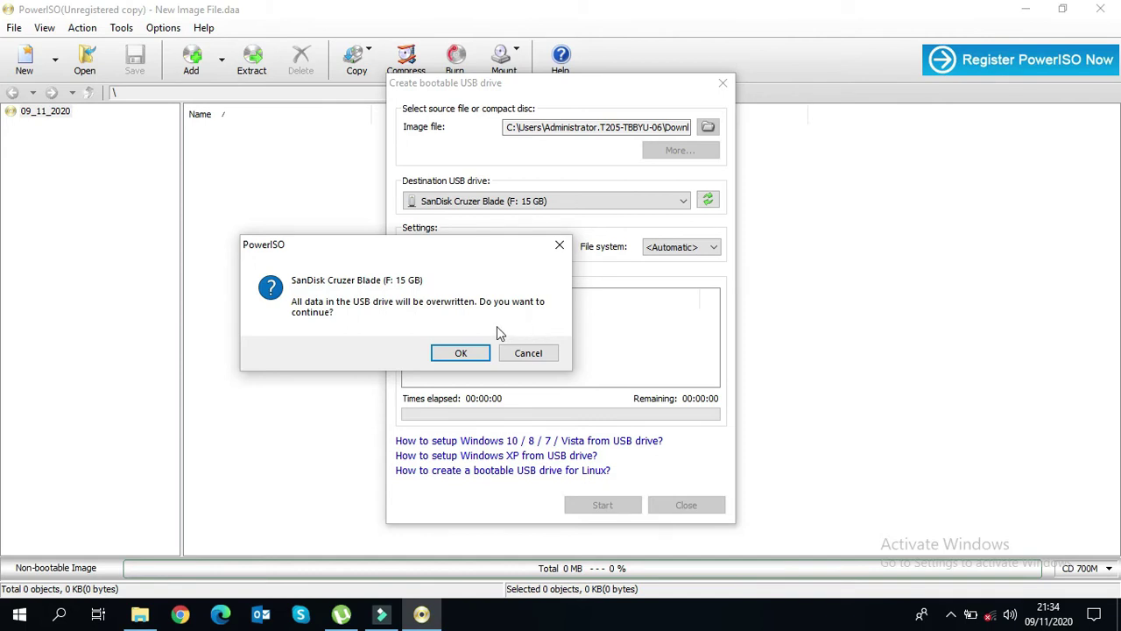
{"action": "left_click_drag", "start_coordinate": [472, 258], "coordinate": [560, 224]}
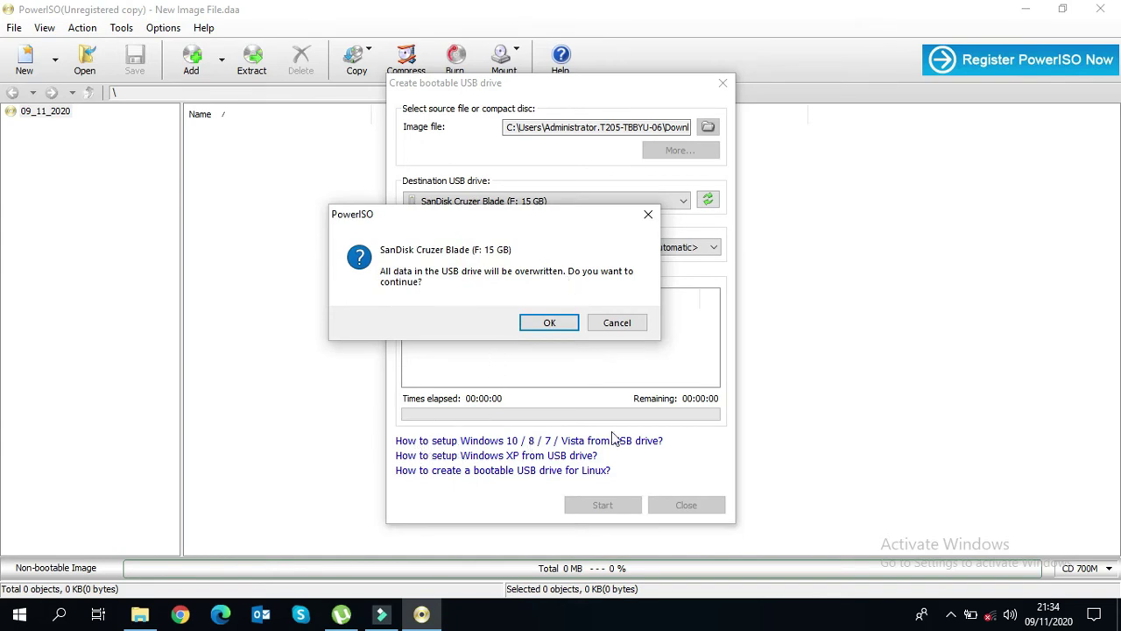
{"action": "left_click", "coordinate": [549, 323]}
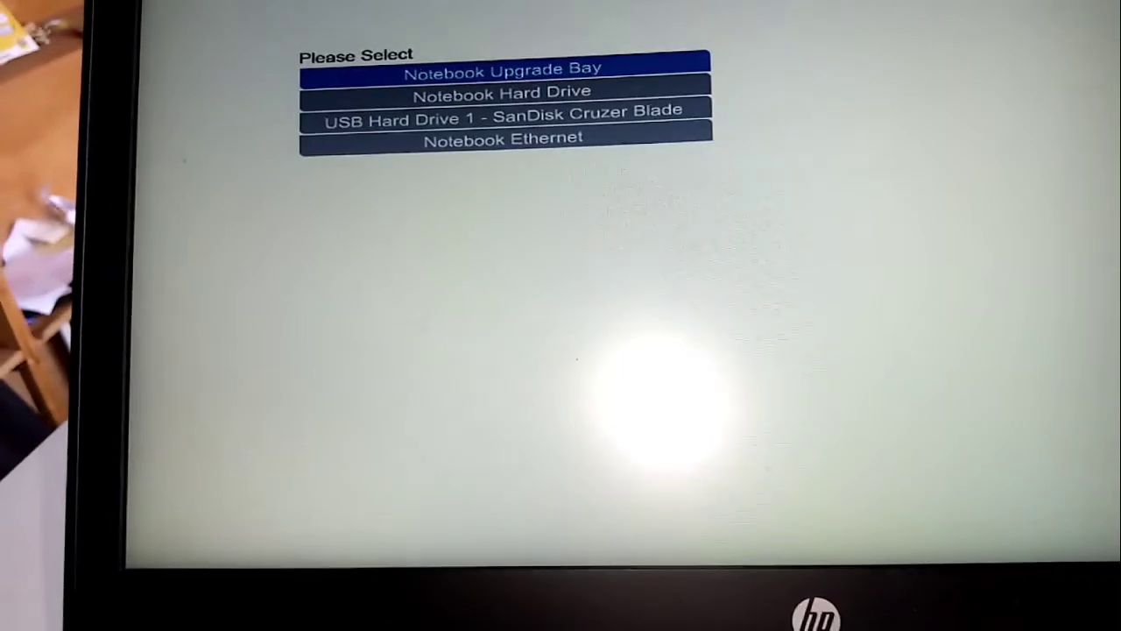
Boot the computer from USB Hard Drive 1 - SanDisk Cruzer Blade.
{"action": "key", "text": "Down"}
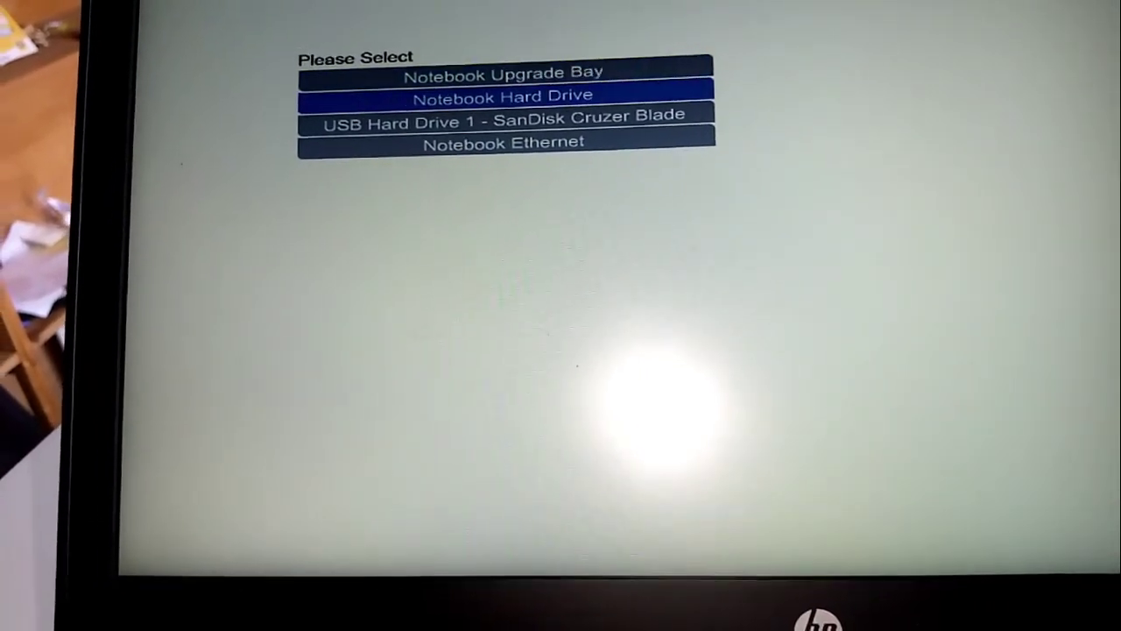
{"action": "key", "text": "Down"}
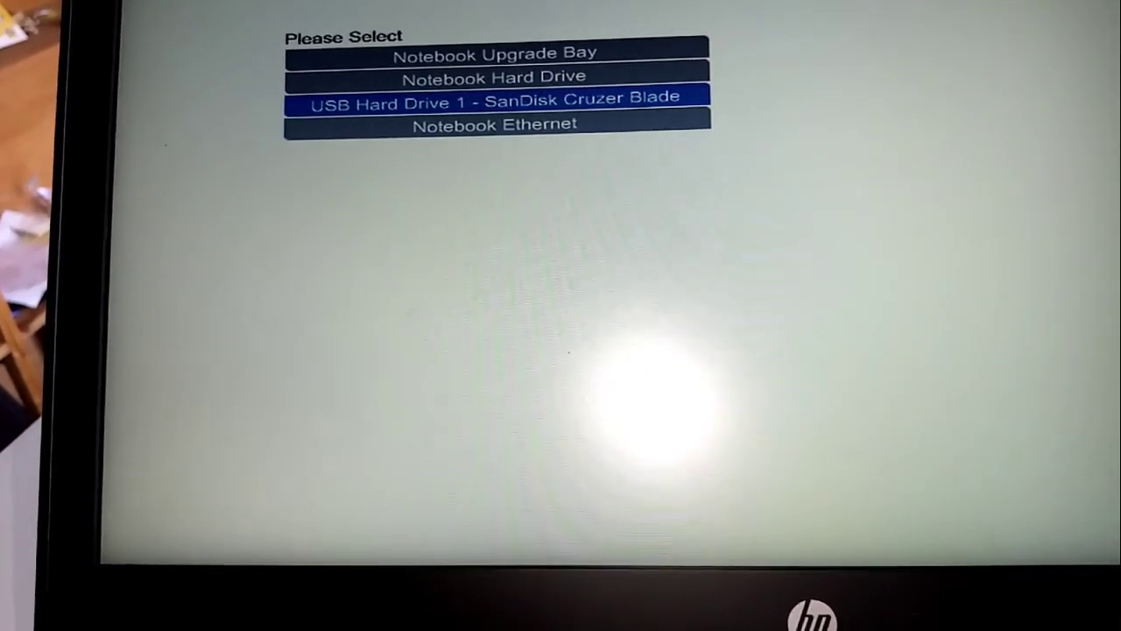
{"action": "key", "text": "Return"}
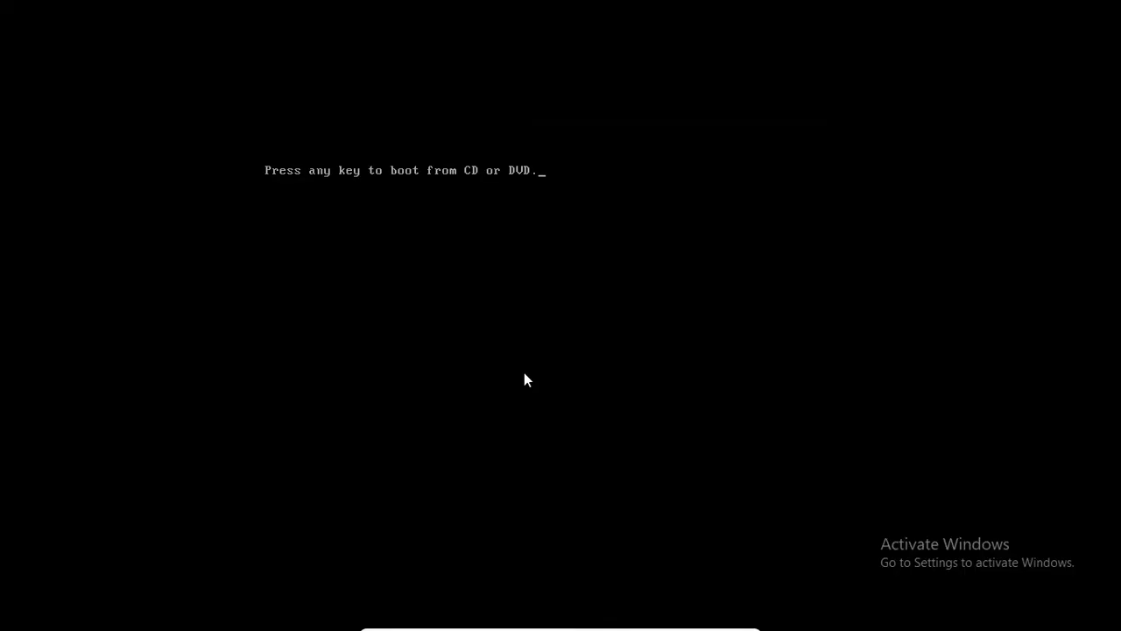
Boot into Windows Setup and start the installation, keeping English (United States) and the US keyboard.
{"action": "key", "text": "Return"}
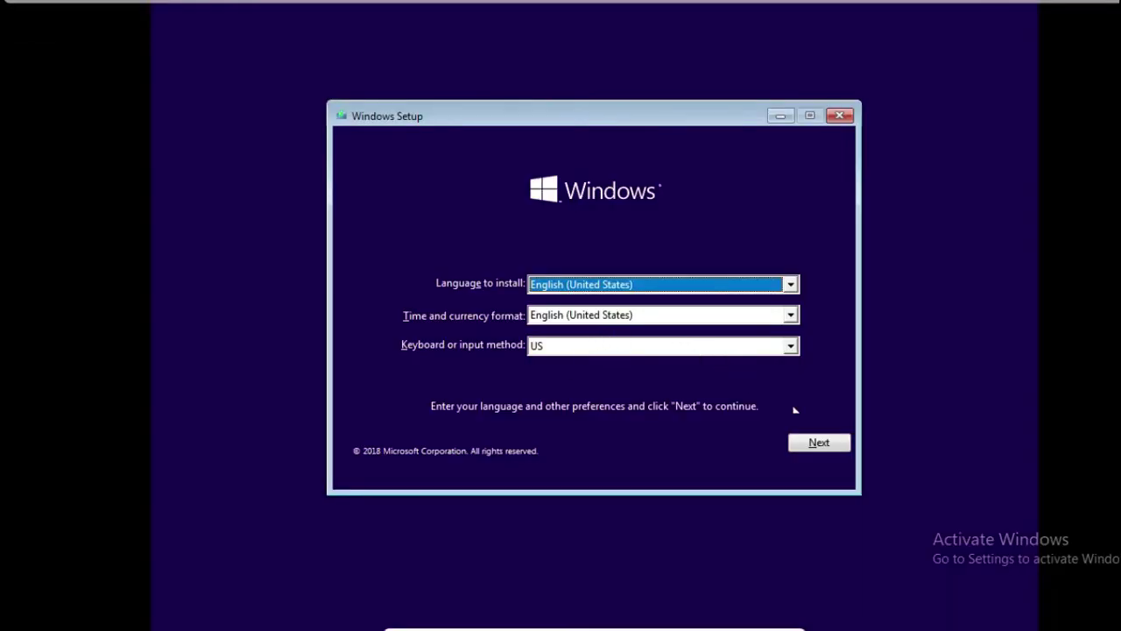
{"action": "left_click", "coordinate": [819, 444]}
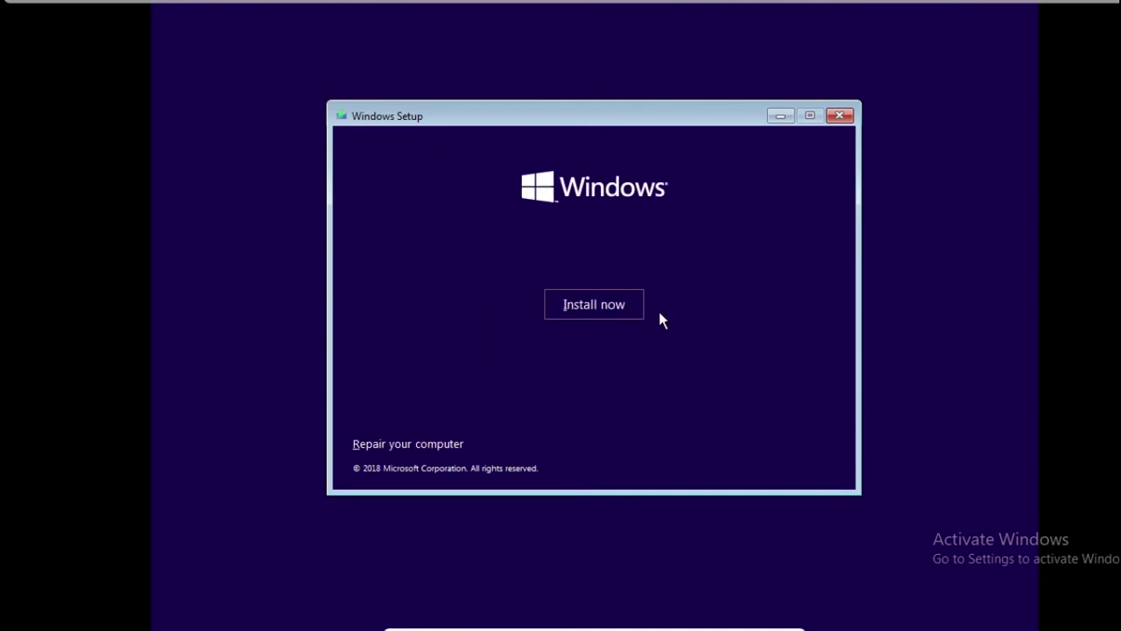
{"action": "left_click", "coordinate": [617, 309]}
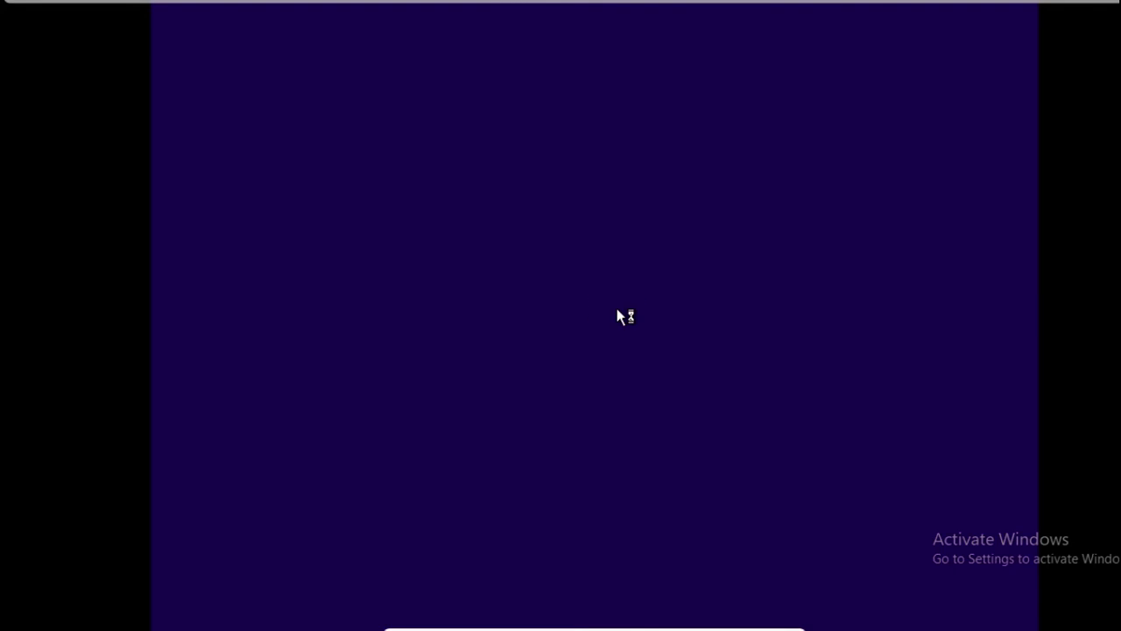
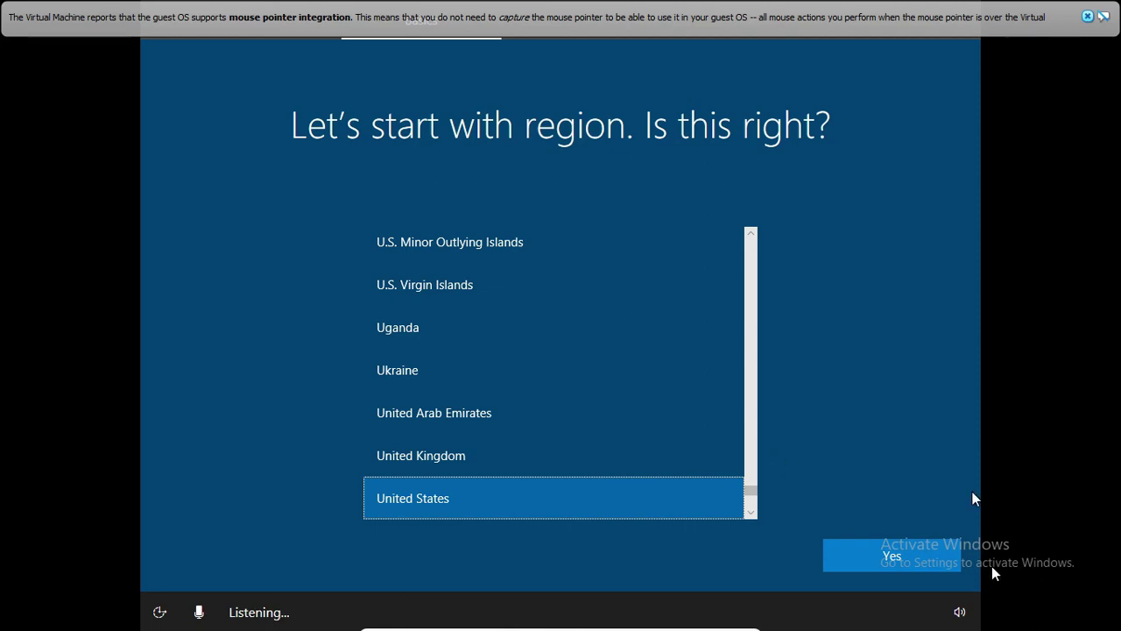
Confirm the United States region and US keyboard layout, skipping the second layout and the network connection.
{"action": "left_click", "coordinate": [923, 556]}
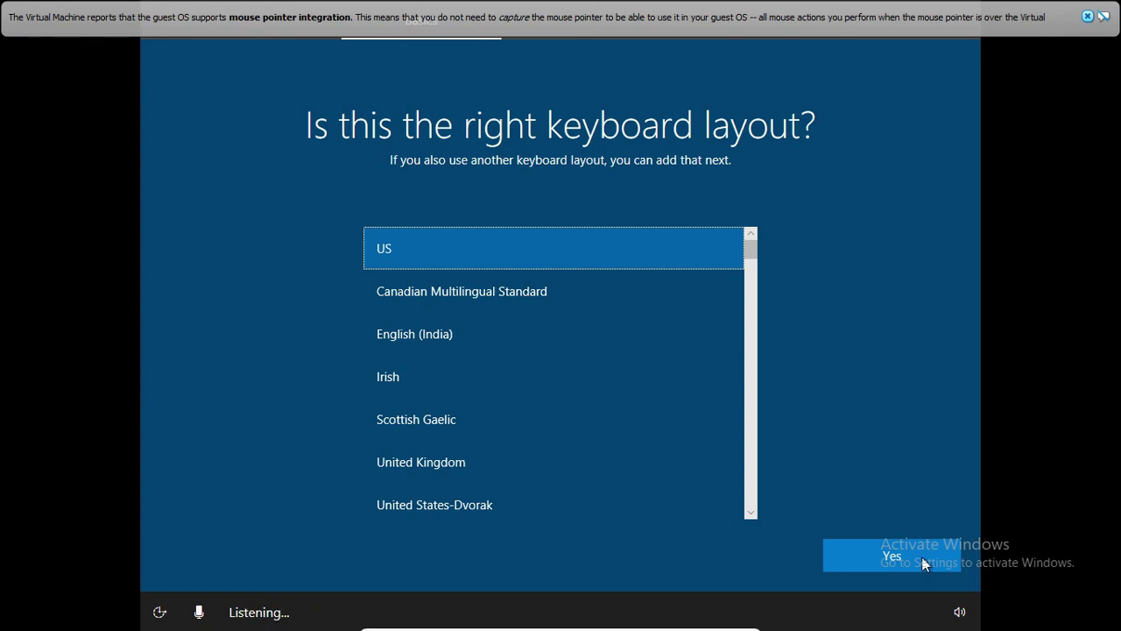
{"action": "left_click", "coordinate": [922, 558]}
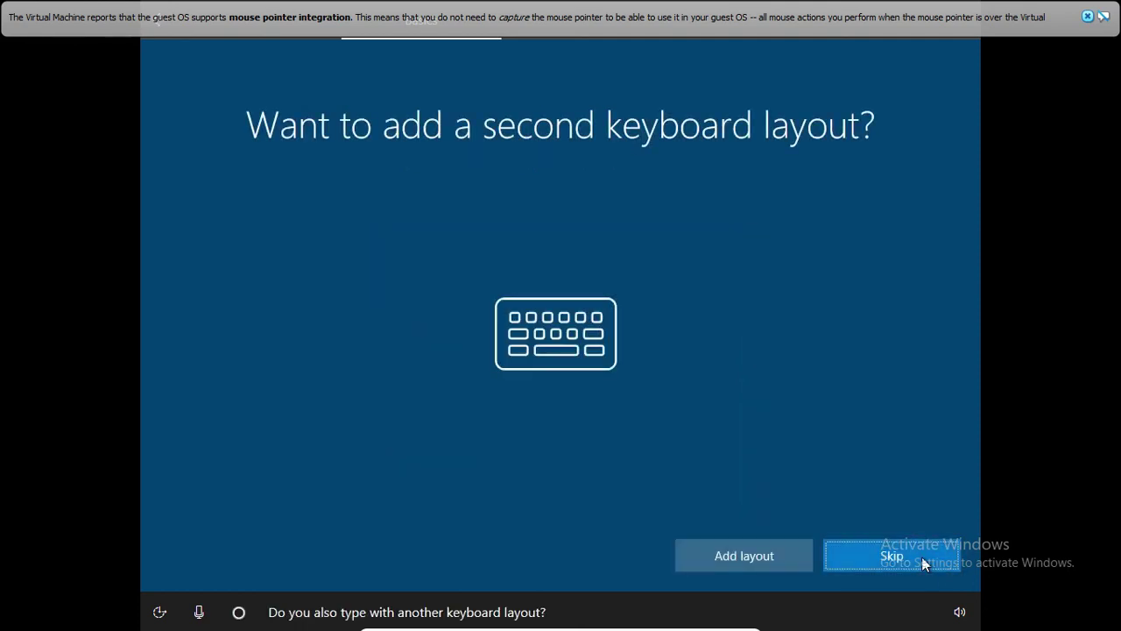
{"action": "left_click", "coordinate": [922, 558]}
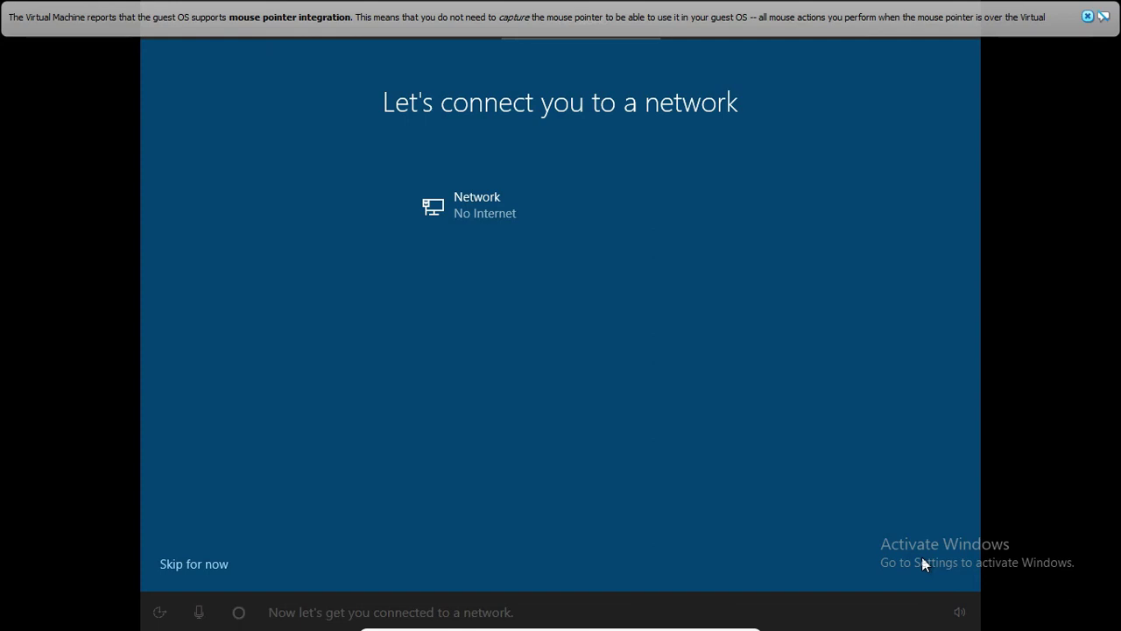
{"action": "left_click", "coordinate": [169, 565]}
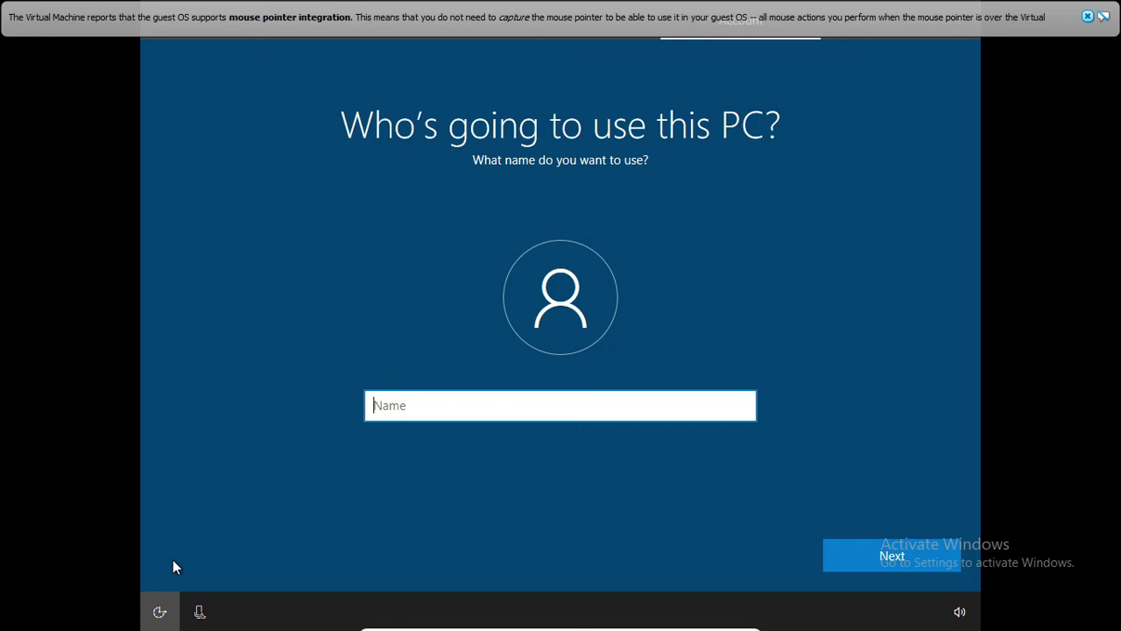
Name the PC's user account My PC and leave its password blank.
{"action": "type", "text": "m"}
{"action": "key", "text": "BackSpace"}
{"action": "type", "text": "m"}
{"action": "key", "text": "BackSpace"}
{"action": "type", "text": "M"}
{"action": "type", "text": "pr"}
{"action": "key", "text": "BackSpace"}
{"action": "key", "text": "BackSpace"}
{"action": "type", "text": "yp"}
{"action": "key", "text": "BackSpace"}
{"action": "type", "text": "PC"}
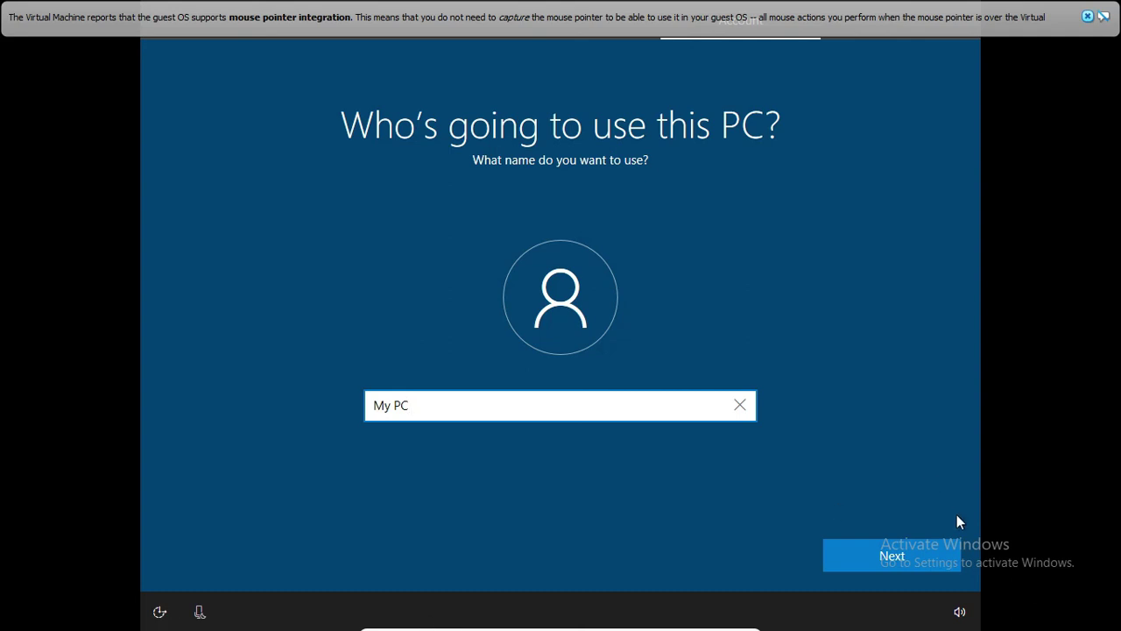
{"action": "left_click", "coordinate": [900, 559]}
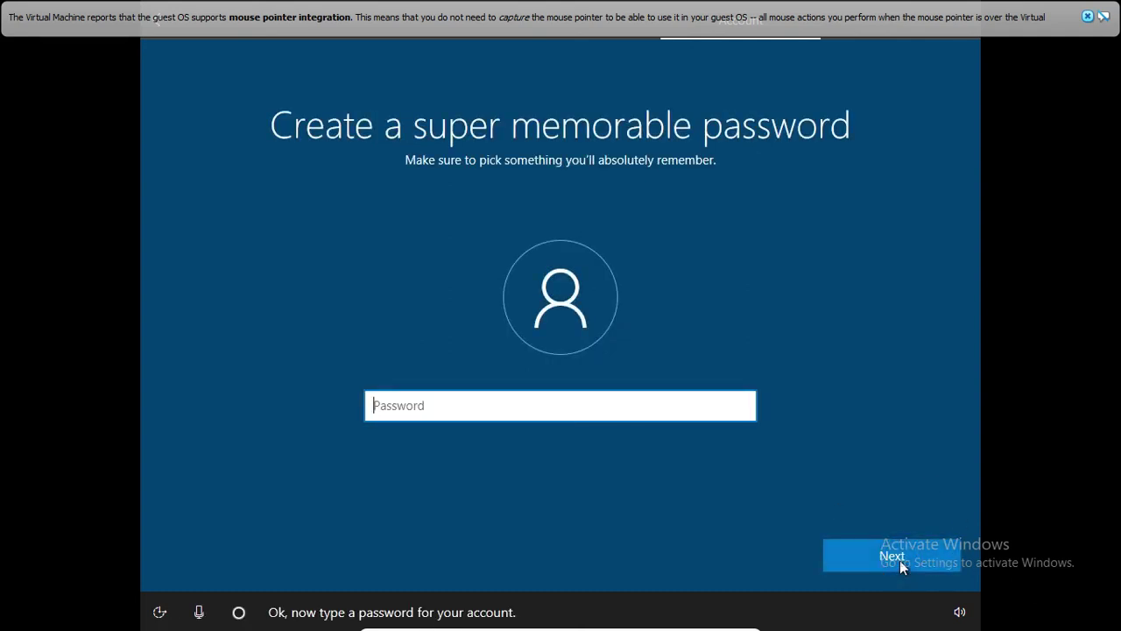
{"action": "left_click", "coordinate": [900, 561]}
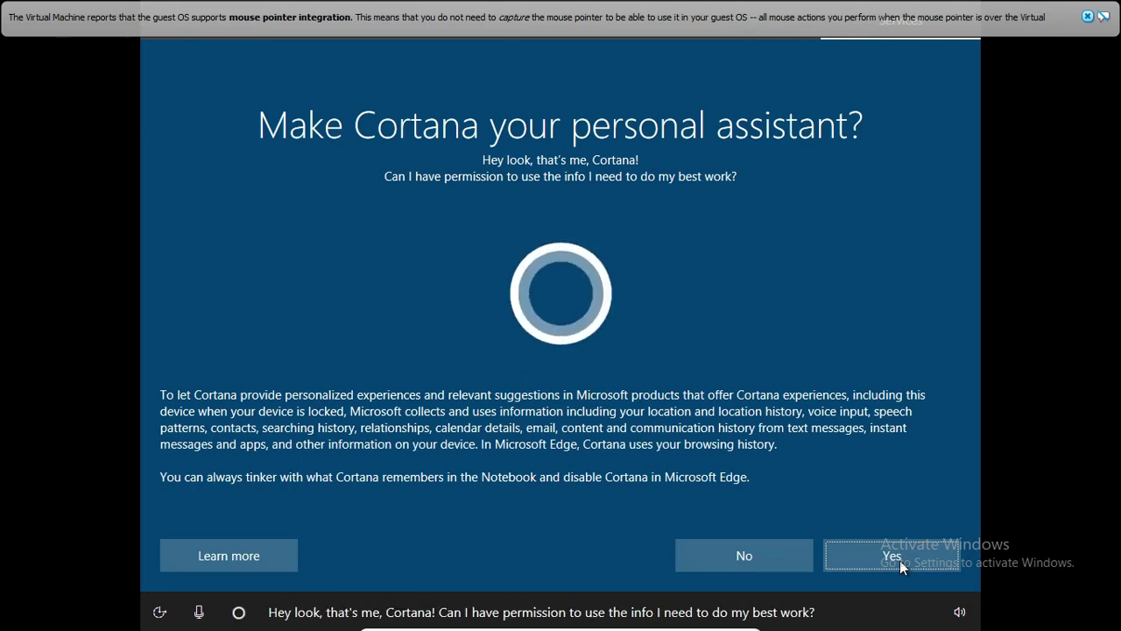
Allow Cortana and accept the recommended privacy settings, declining to make the PC discoverable on the network.
{"action": "left_click", "coordinate": [901, 562]}
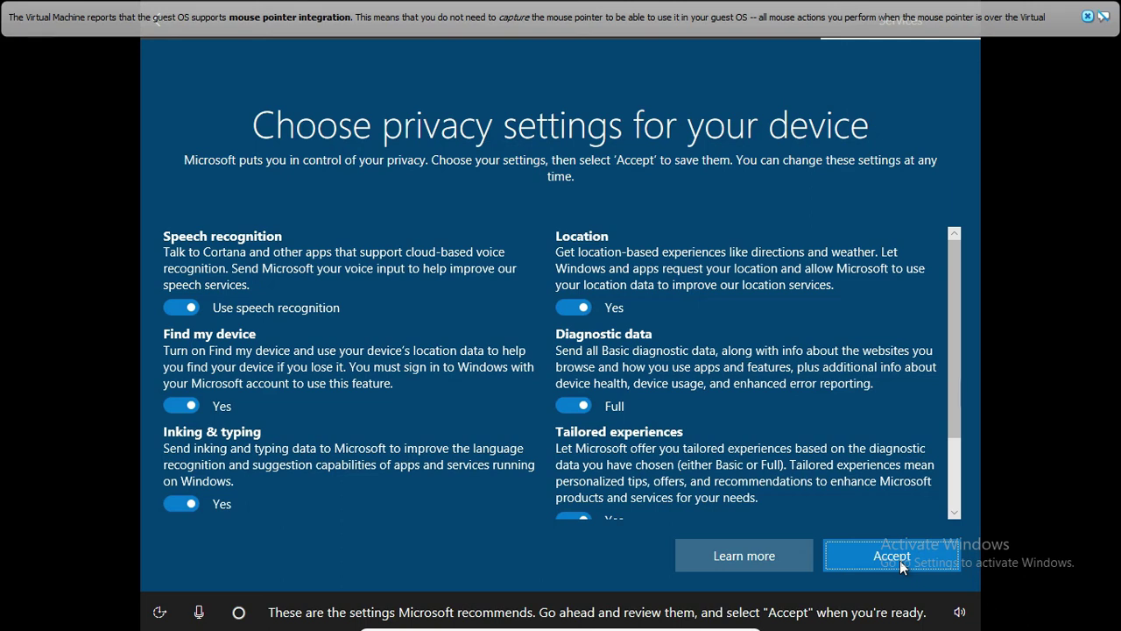
{"action": "left_click", "coordinate": [899, 561]}
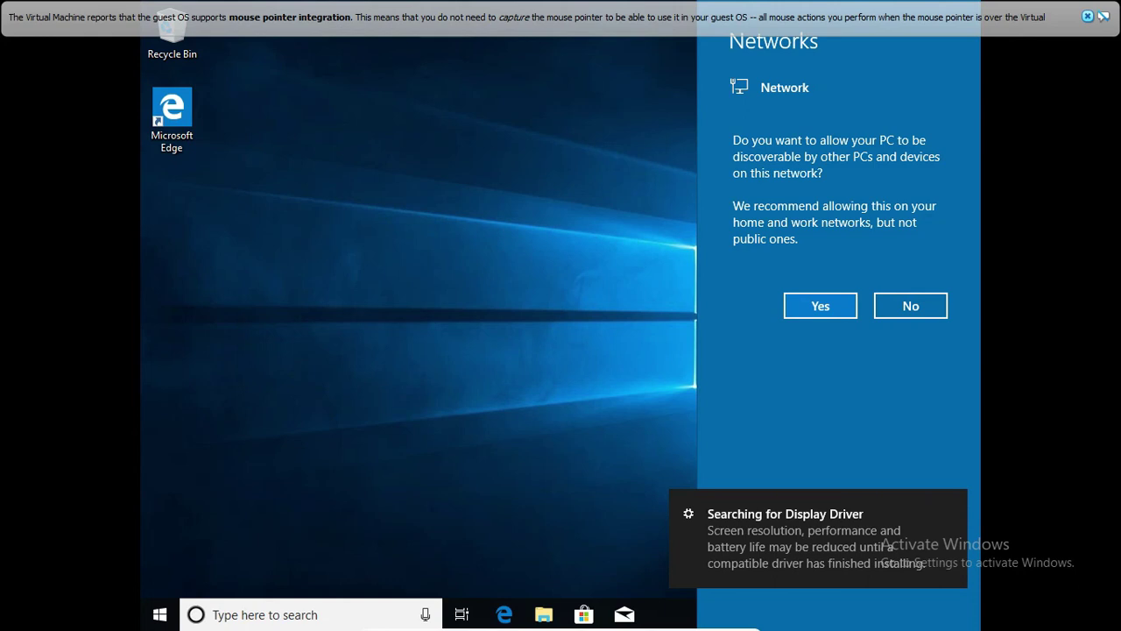
{"action": "left_click", "coordinate": [902, 299]}
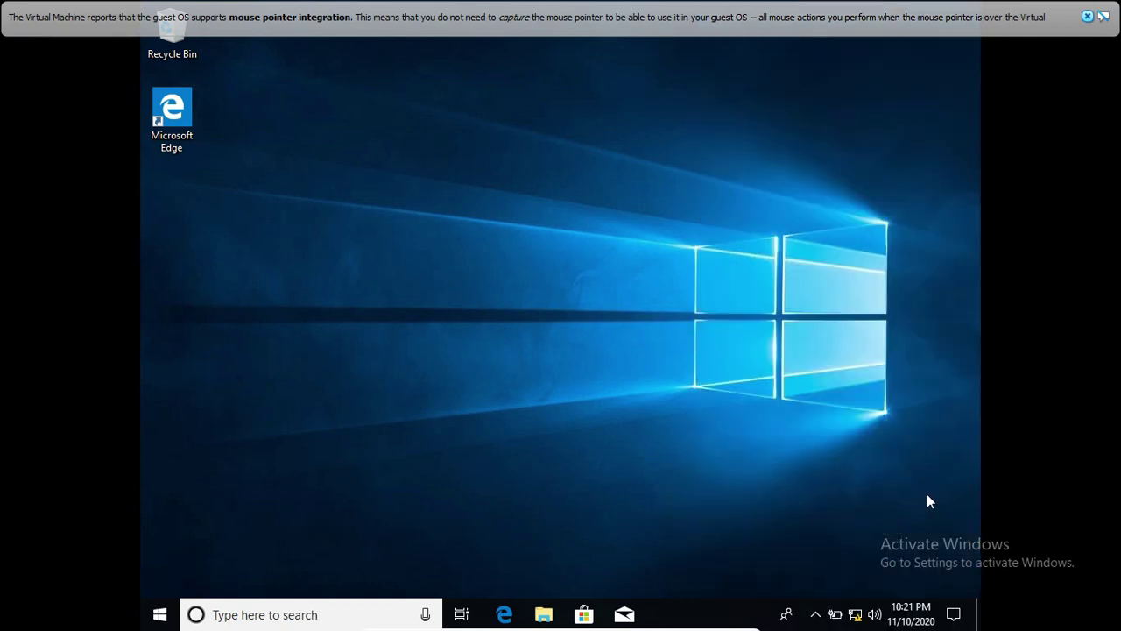
Check that Settings and the Start menu open on the new installation, and close both.
{"action": "key", "text": "super+i"}
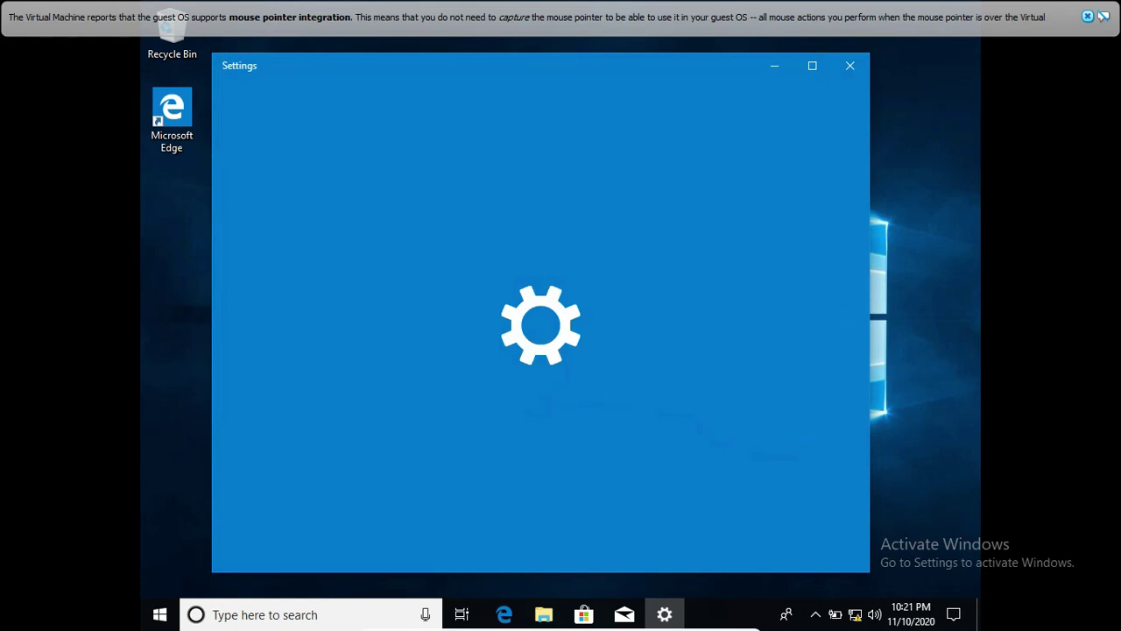
{"action": "left_click", "coordinate": [851, 65]}
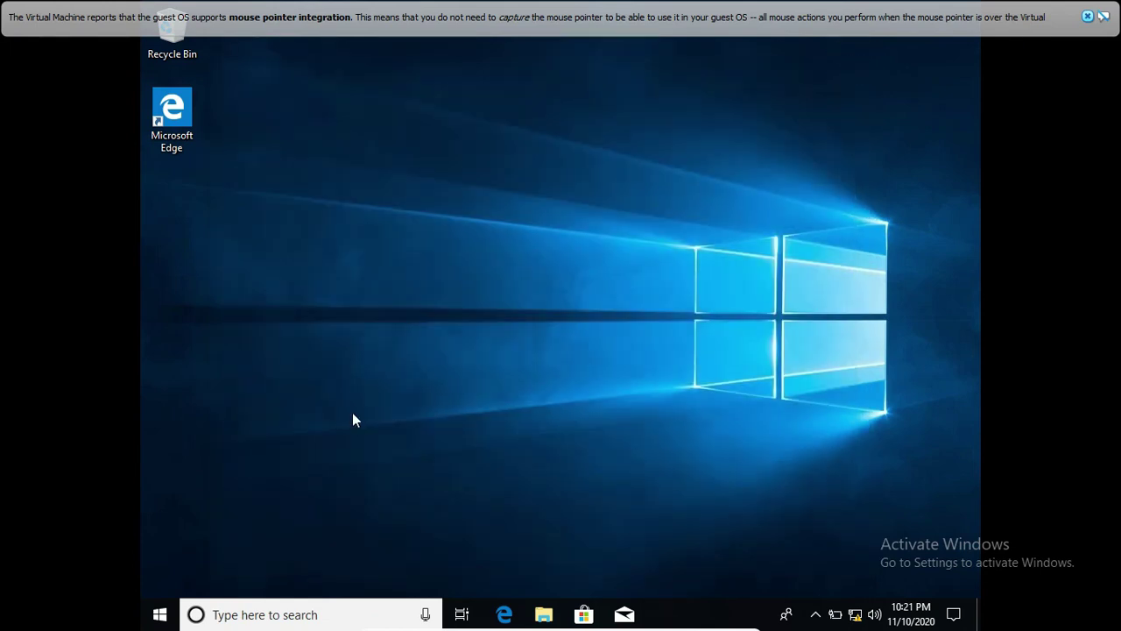
{"action": "left_click", "coordinate": [158, 606]}
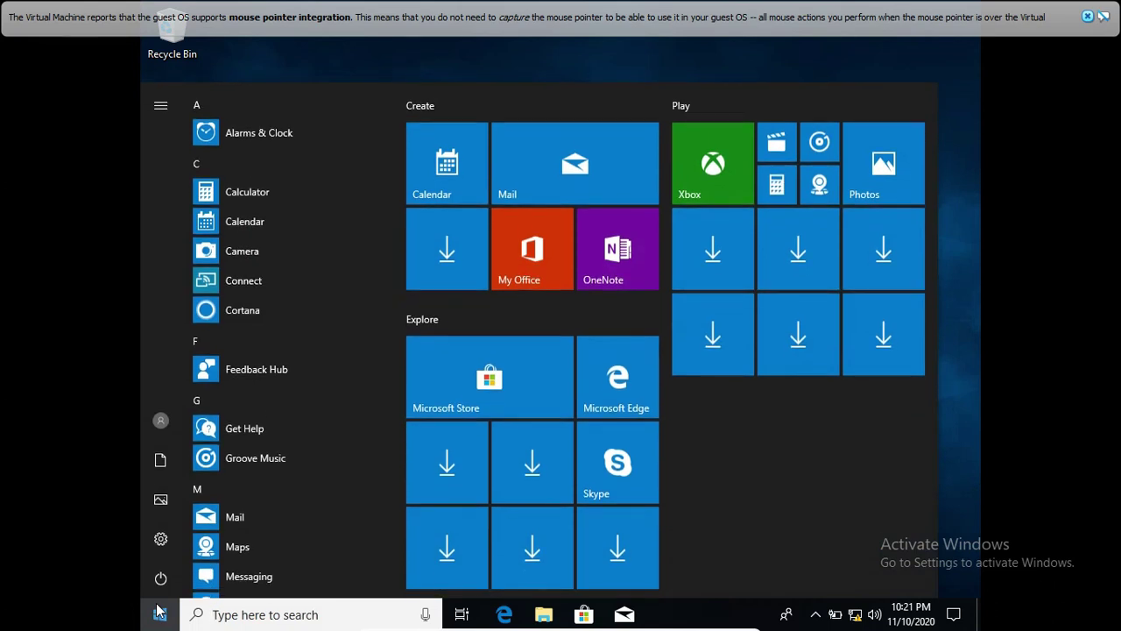
{"action": "left_click", "coordinate": [160, 611]}
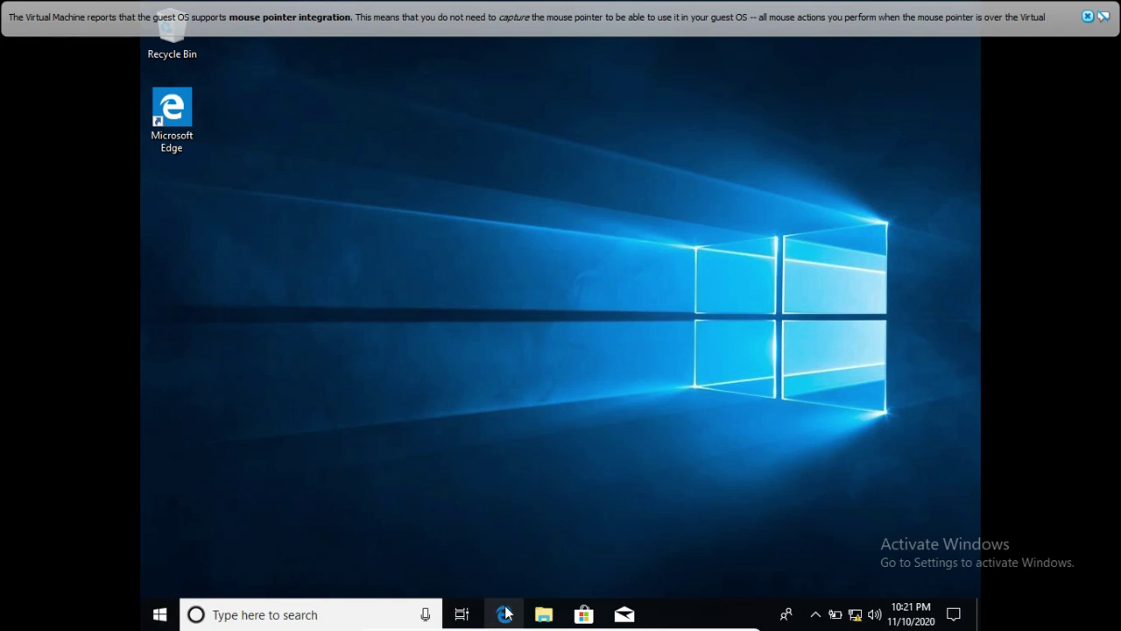
Look at the folders and drives under This PC in File Explorer, and close the window.
{"action": "left_click", "coordinate": [545, 614]}
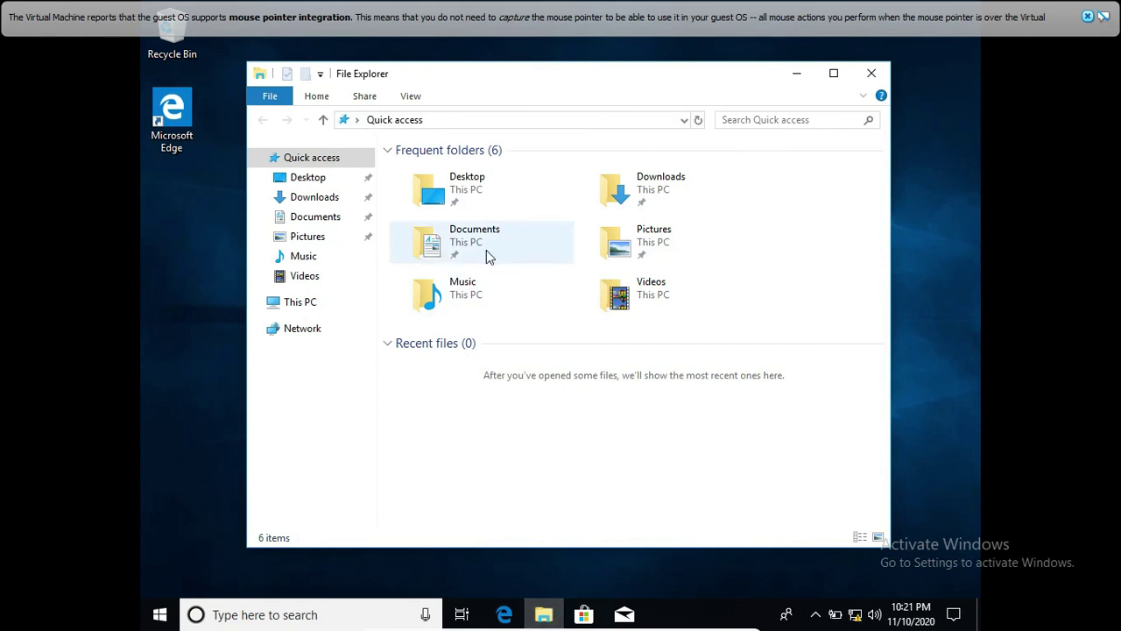
{"action": "left_click", "coordinate": [305, 301]}
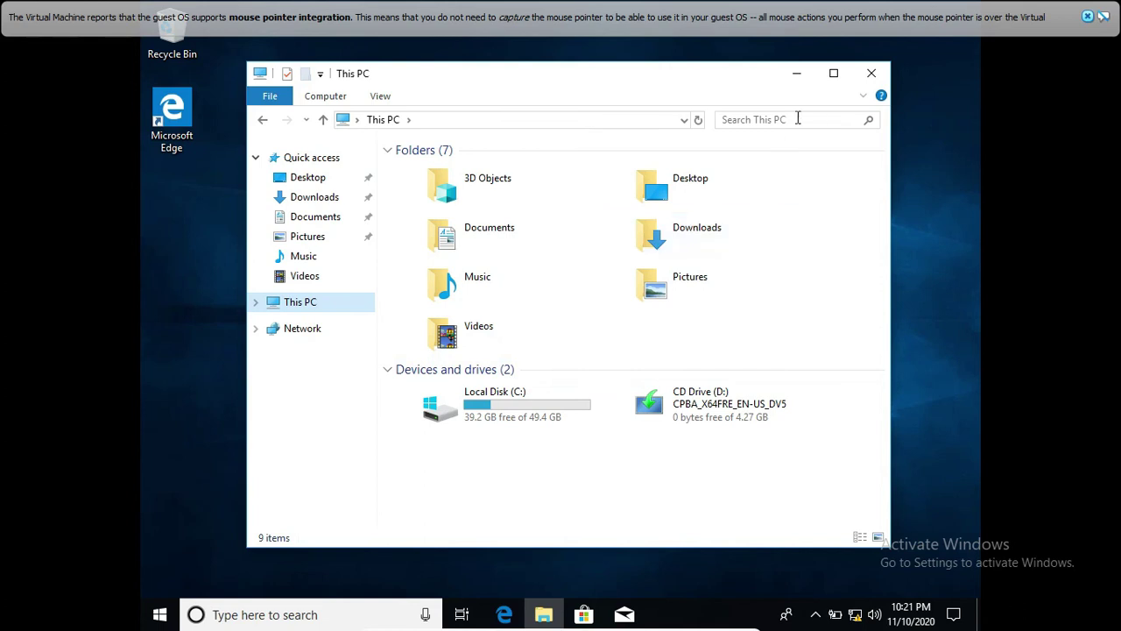
{"action": "left_click", "coordinate": [871, 75]}
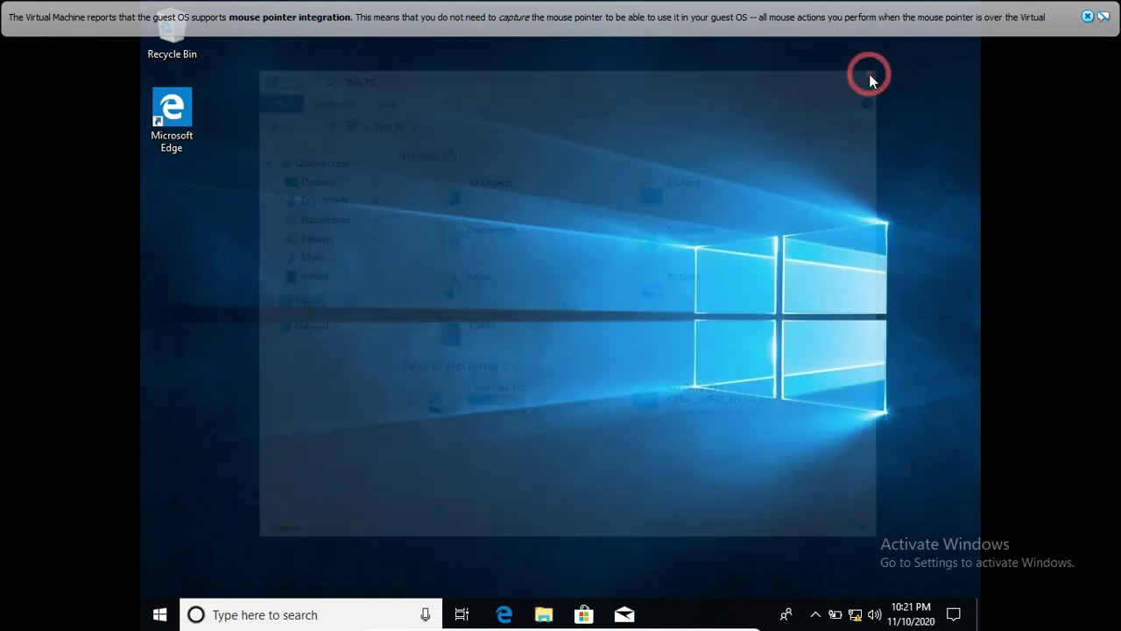
Shut down the newly installed Windows 10 system.
{"action": "left_click", "coordinate": [159, 614]}
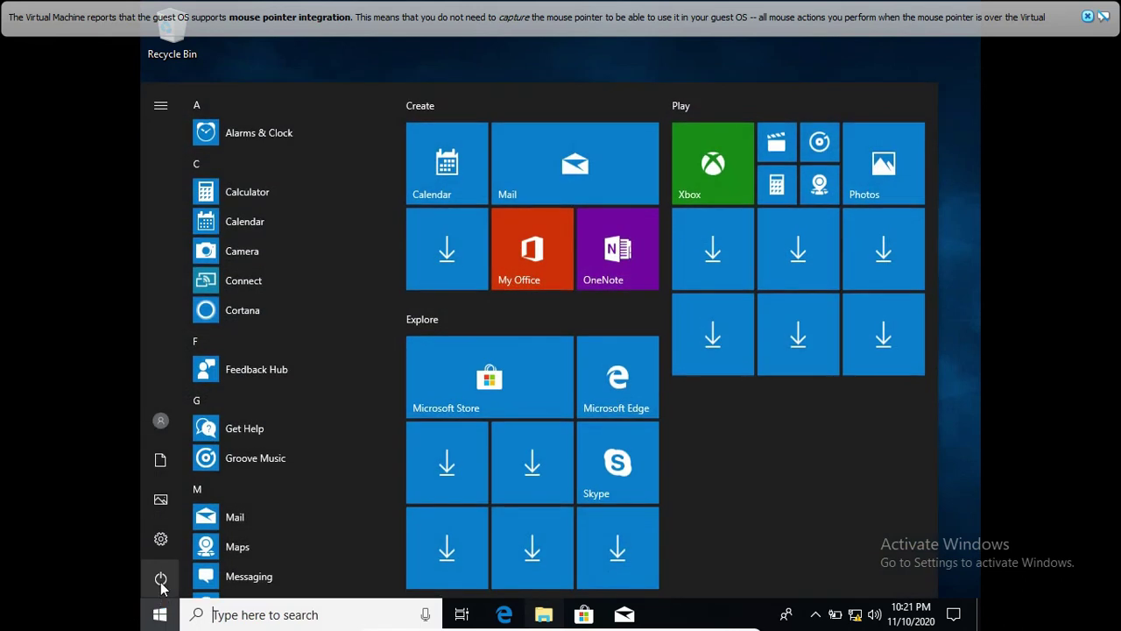
{"action": "left_click", "coordinate": [161, 579]}
{"action": "left_click", "coordinate": [199, 509]}
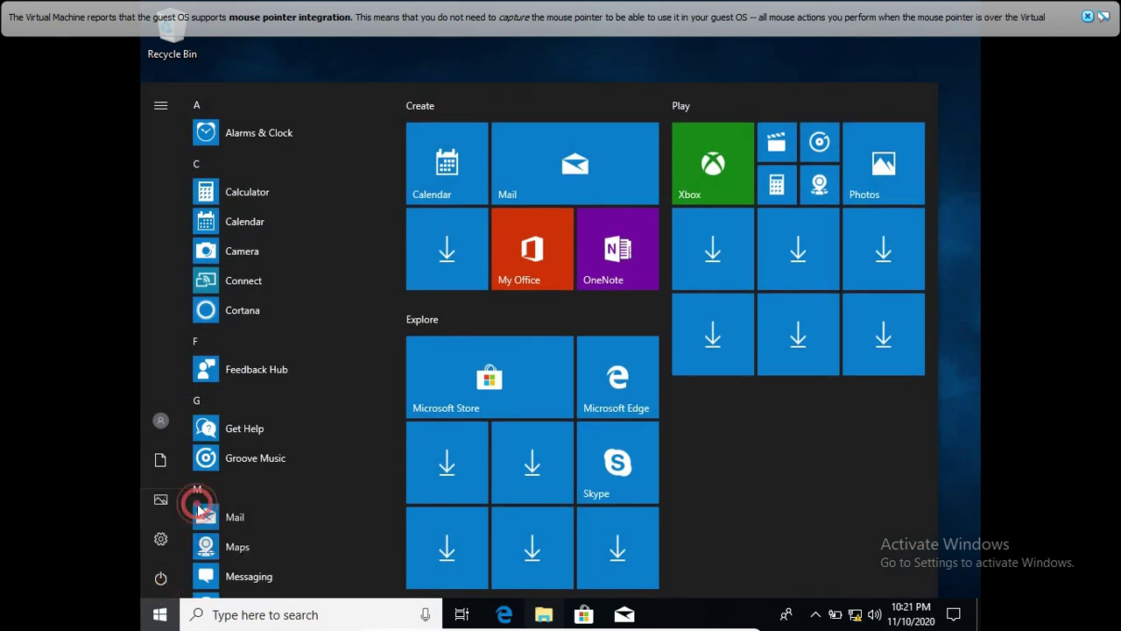